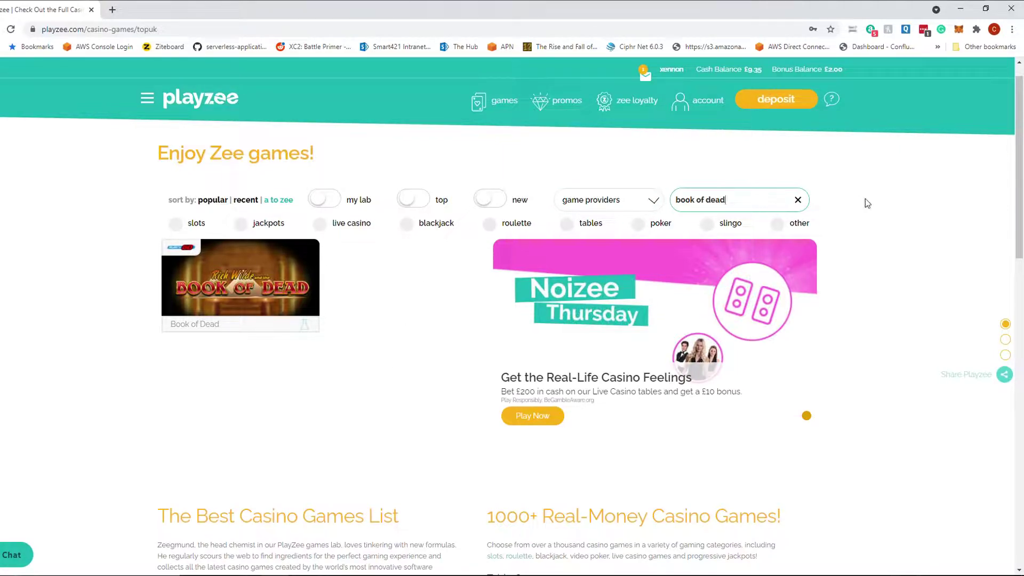
Open Chrome's main menu from the Playzee lobby page.
left_click(1012, 30)
Open Developer tools with Chrome snapped to the left half and DevTools to the right.
mouse_move(912, 191)
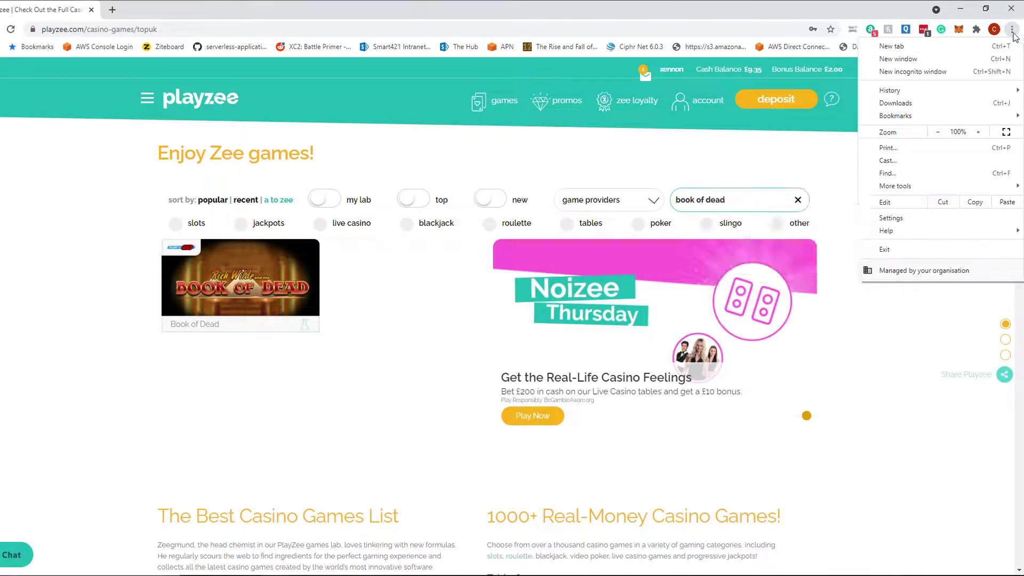
left_click(773, 274)
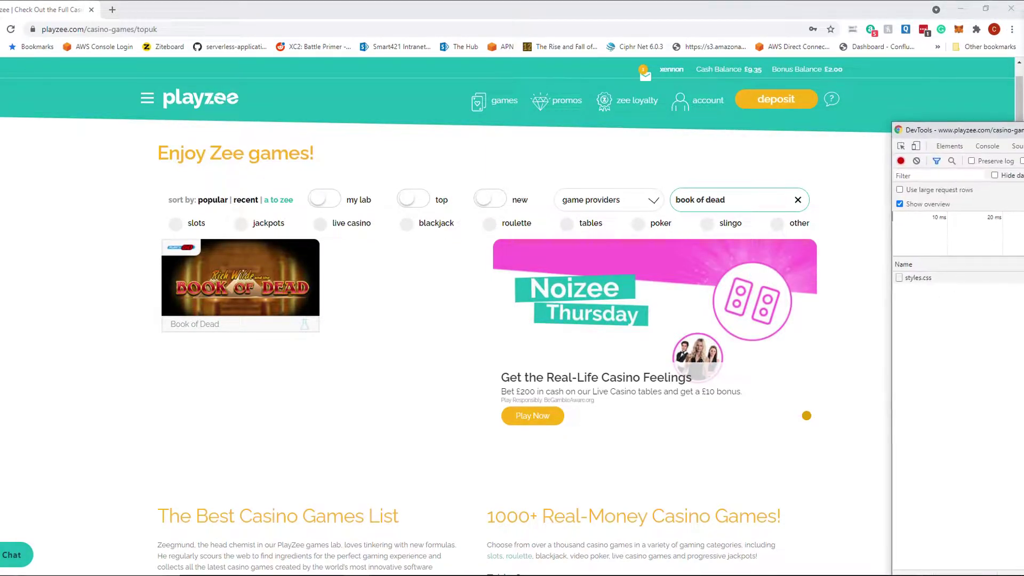
mouse_move(1014, 106)
left_mouse_down()
mouse_move(923, 99)
mouse_move(1023, 107)
left_mouse_up()
left_click(257, 178)
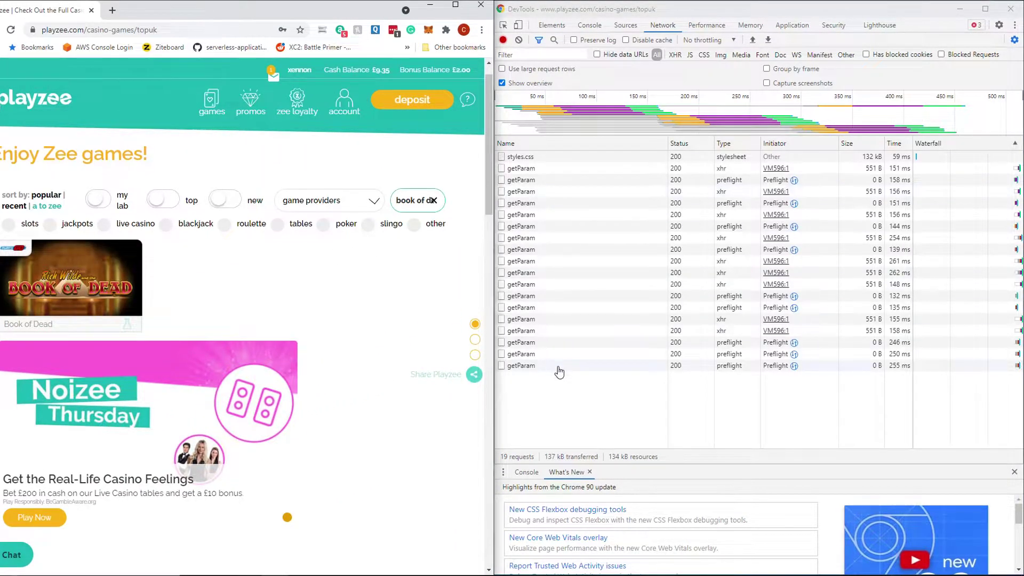
View the first getParam request's response and apply the lobby's top games filter.
left_click(667, 28)
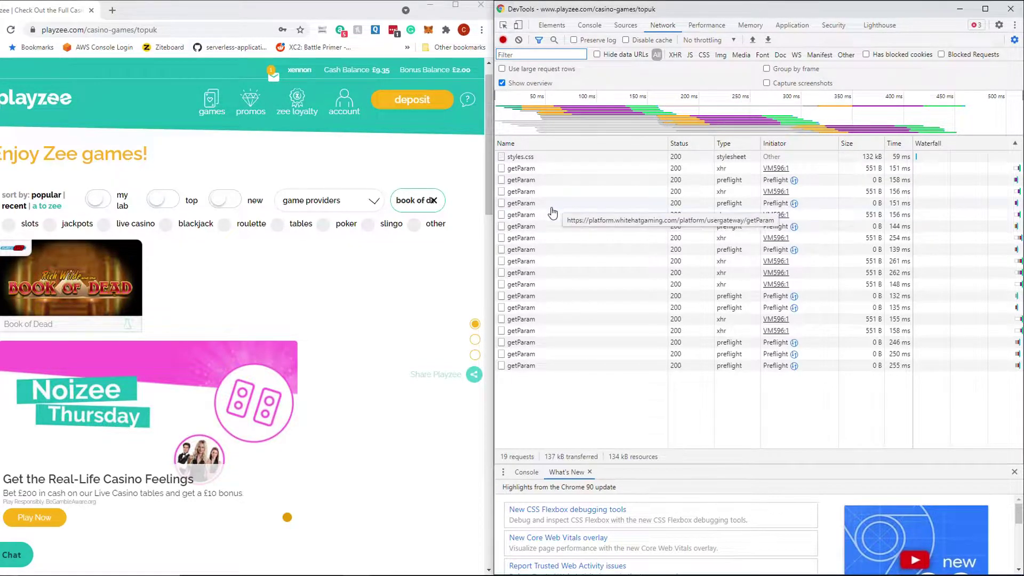
left_click(534, 169)
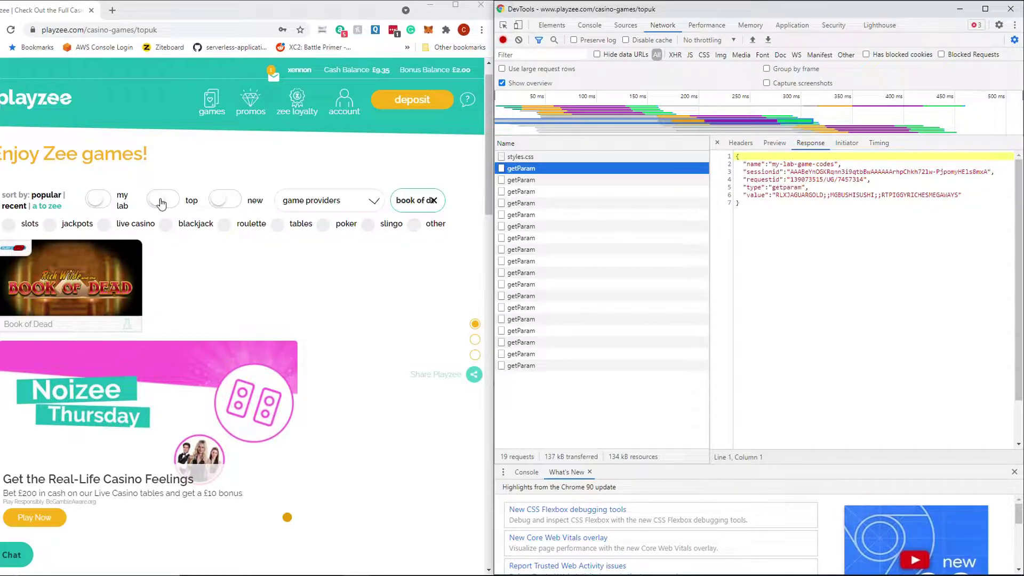
left_click(161, 202)
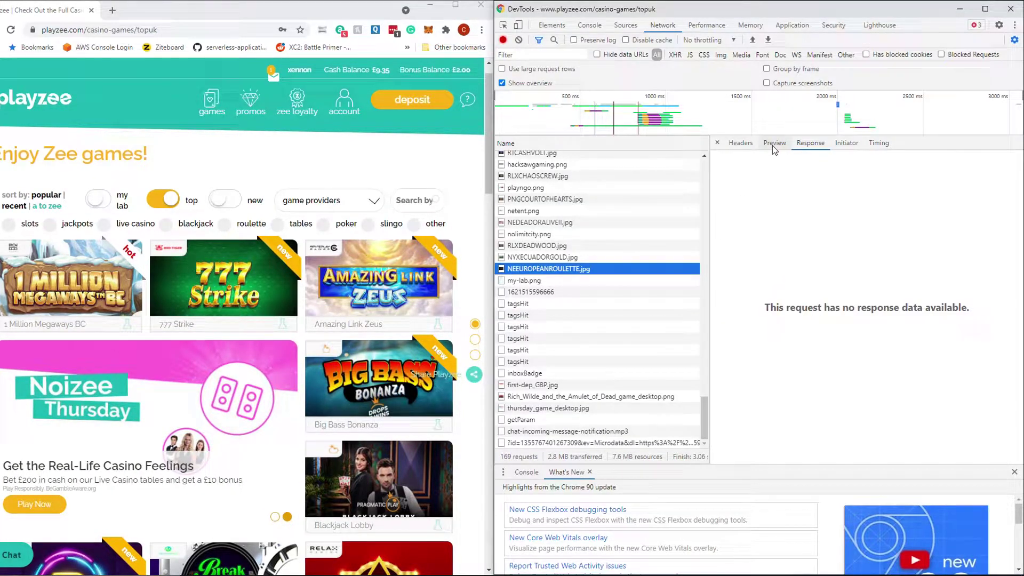
Scroll the lobby and show the newest getParam request's raw Response.
left_click(774, 144)
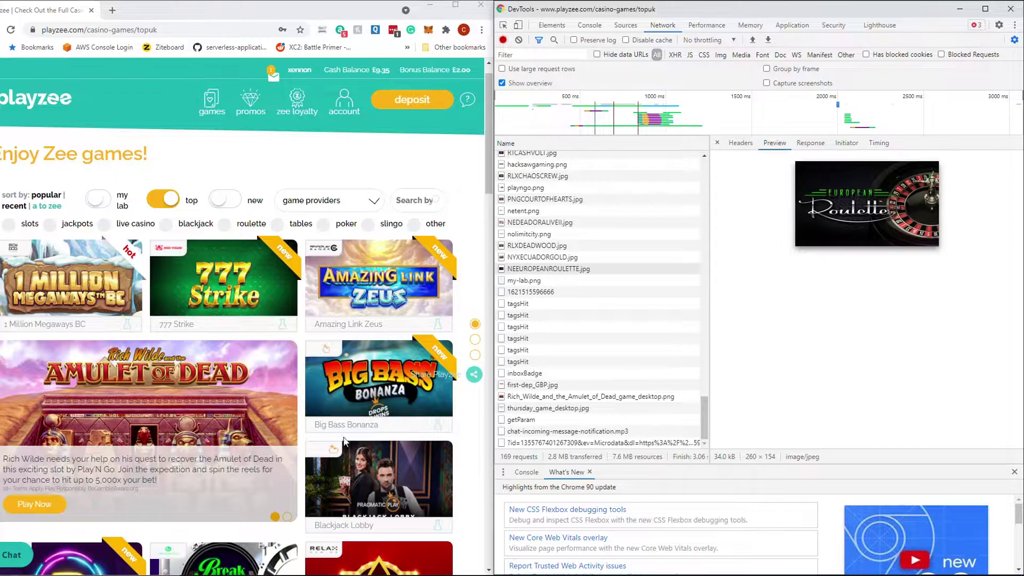
scroll(308, 443, "down", 2)
scroll(308, 443, "down", 1)
scroll(186, 447, "down", 5)
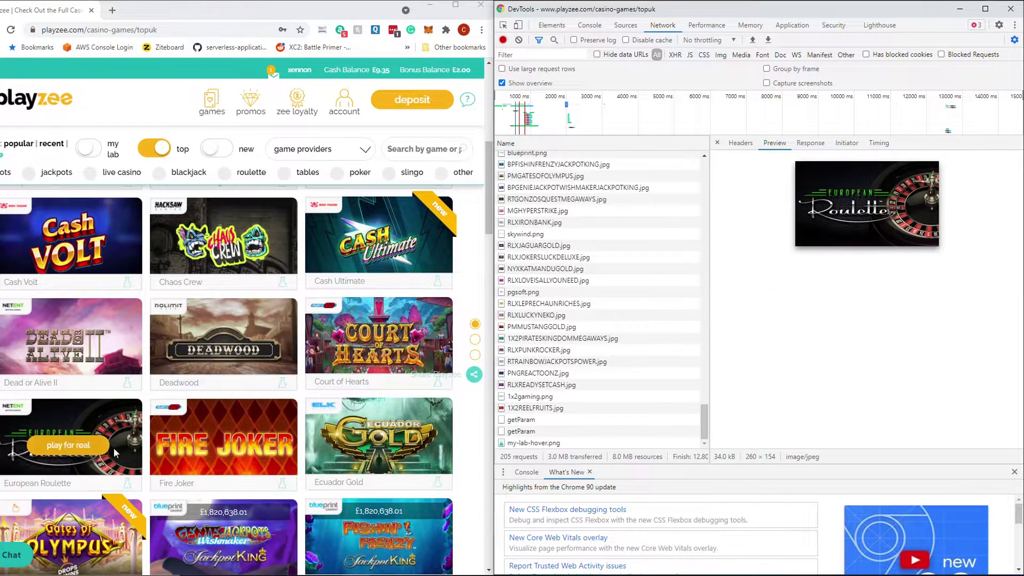
left_click(522, 421)
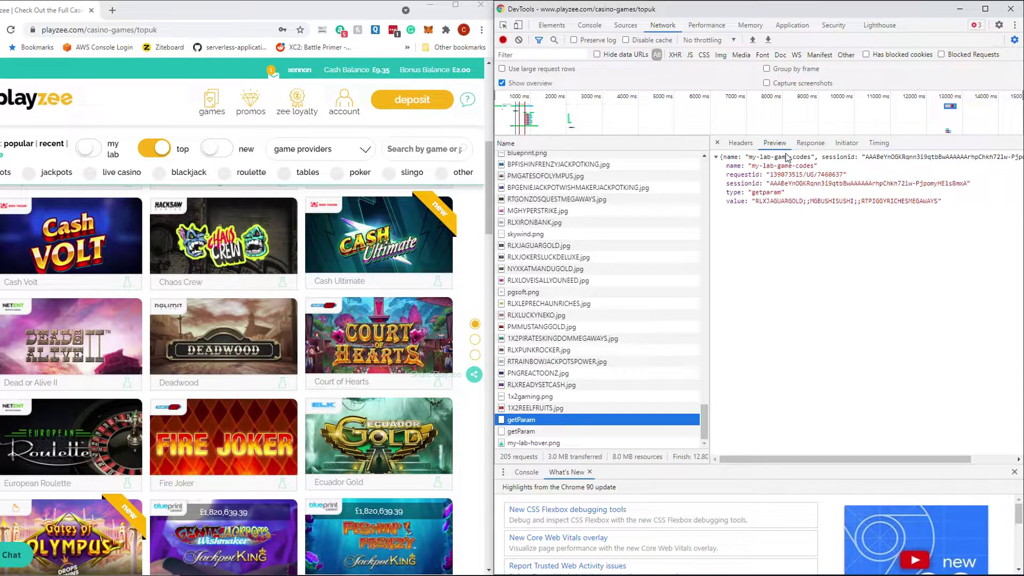
left_click(808, 142)
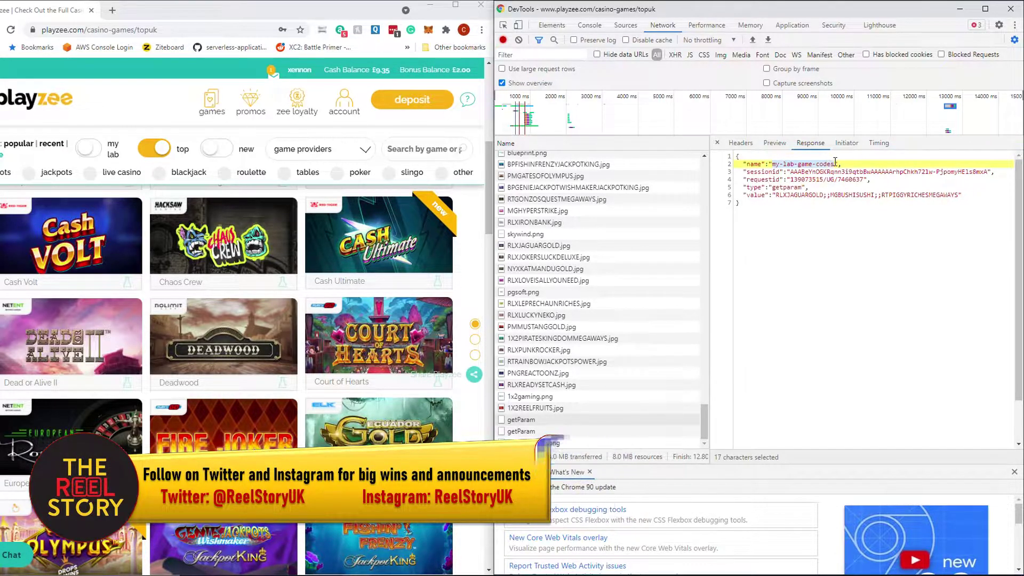
Select, then deselect, the my-lab-game-codes value on line 6 of the response.
left_click(801, 186)
mouse_move(776, 196)
left_mouse_down()
mouse_move(859, 196)
mouse_move(793, 195)
left_mouse_up()
left_click(793, 195)
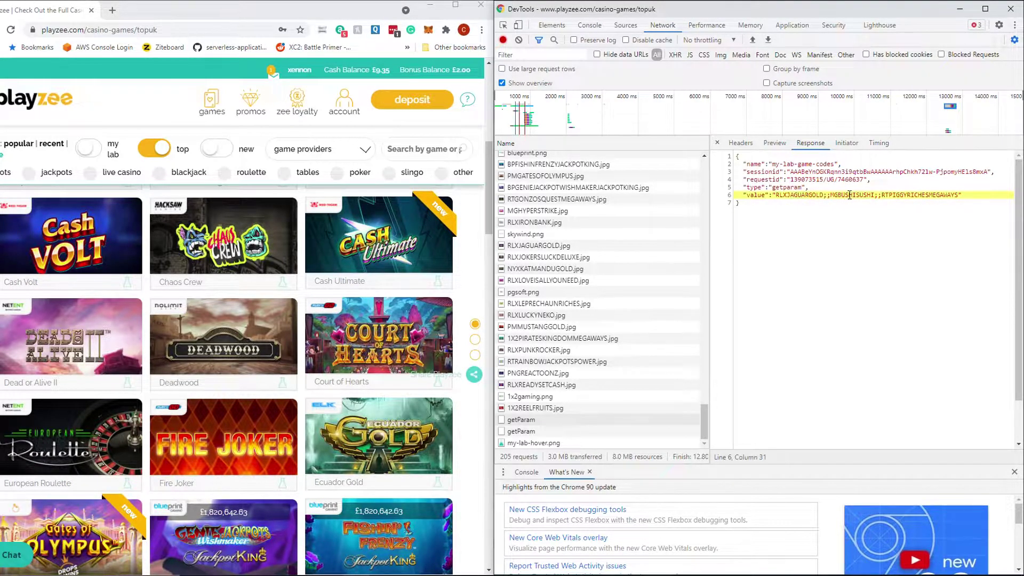
left_click_drag(911, 196, 915, 196)
left_click(930, 195)
Show only my lab games and select the game-codes value on line 6.
mouse_move(169, 228)
left_click(94, 154)
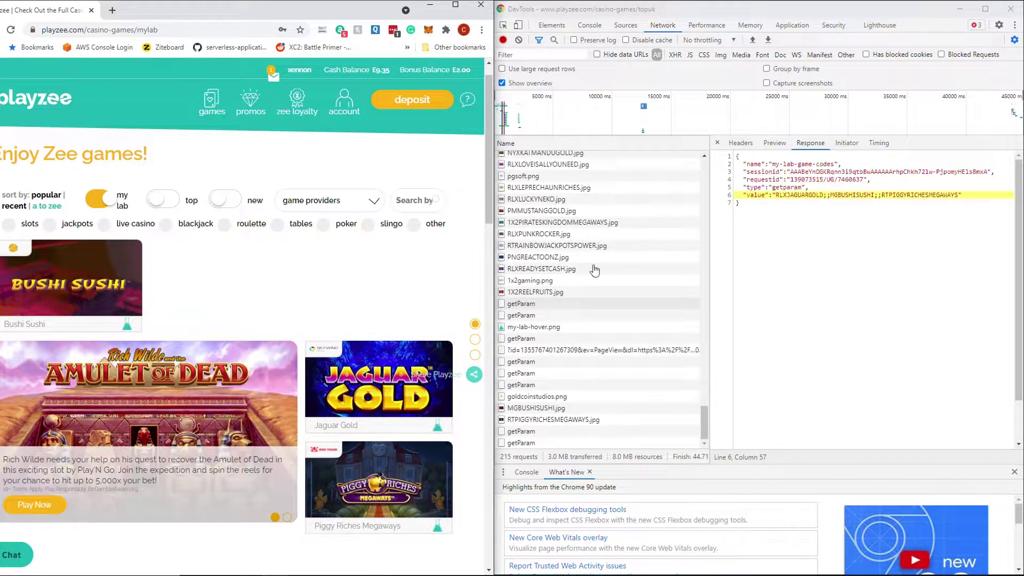
mouse_move(404, 398)
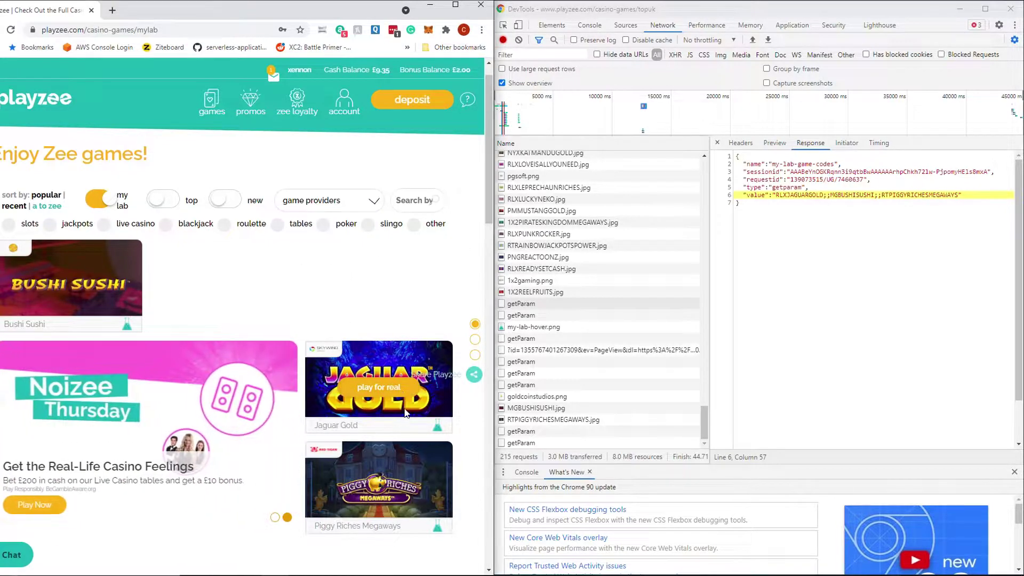
left_click_drag(958, 195, 743, 194)
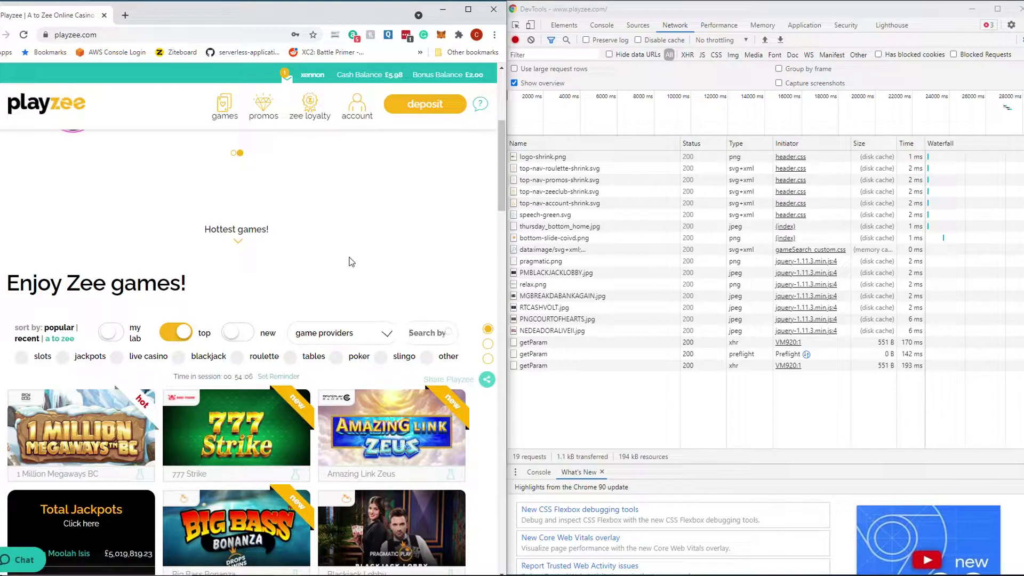
Search 'book of dead' and launch it for real money, continuing past the Free Spins intro.
type("book of dead")
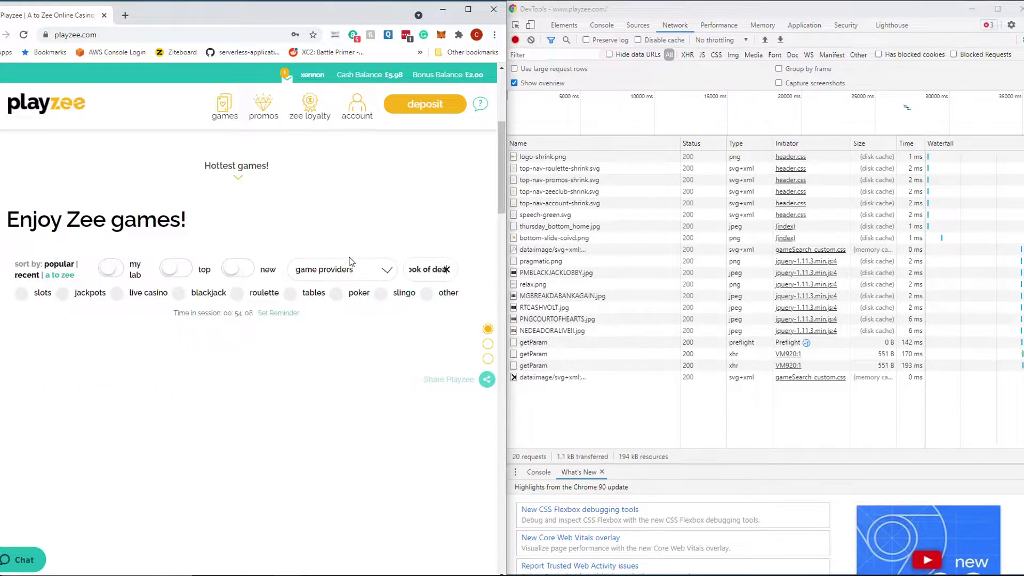
left_click(82, 330)
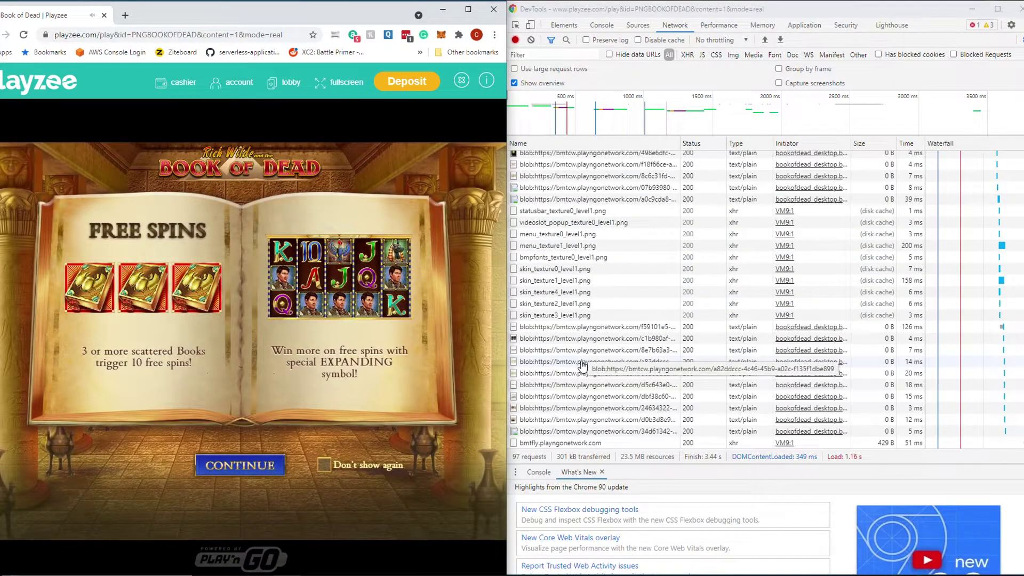
left_click(266, 467)
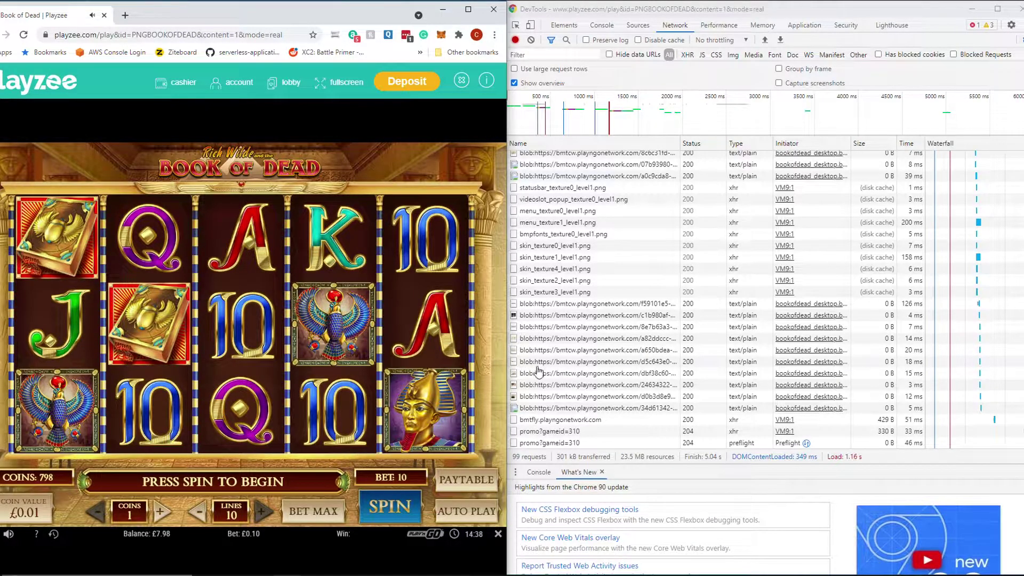
Select the bmtfly.playngonetwork.com request in the Network list.
scroll(551, 382, "up", 4)
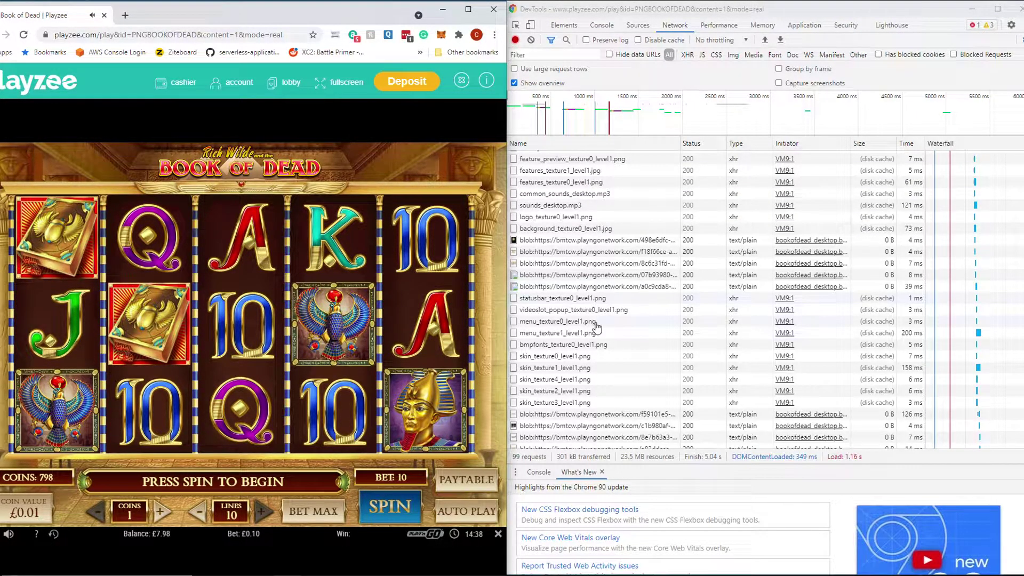
scroll(585, 357, "down", 2)
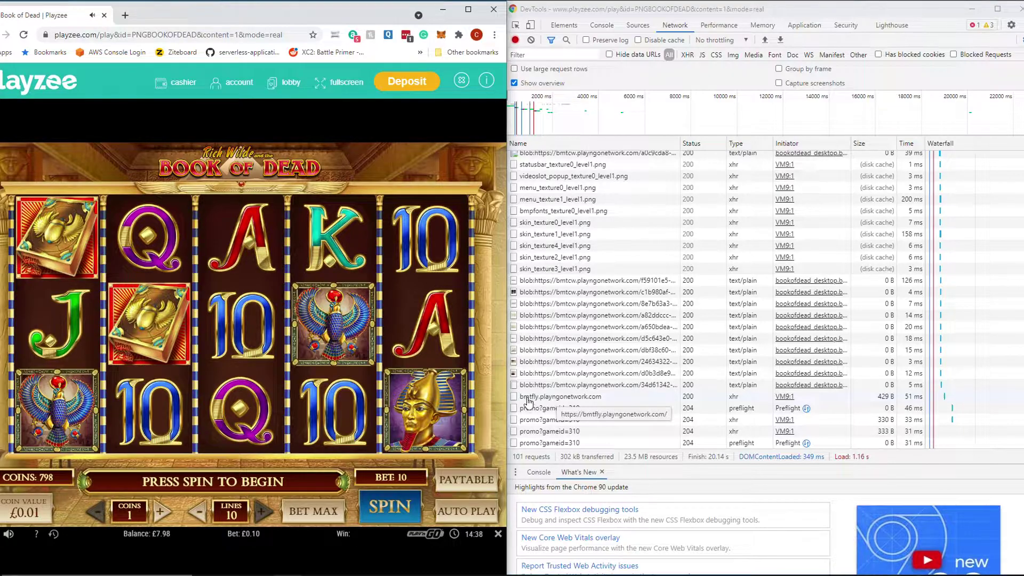
left_click(559, 399)
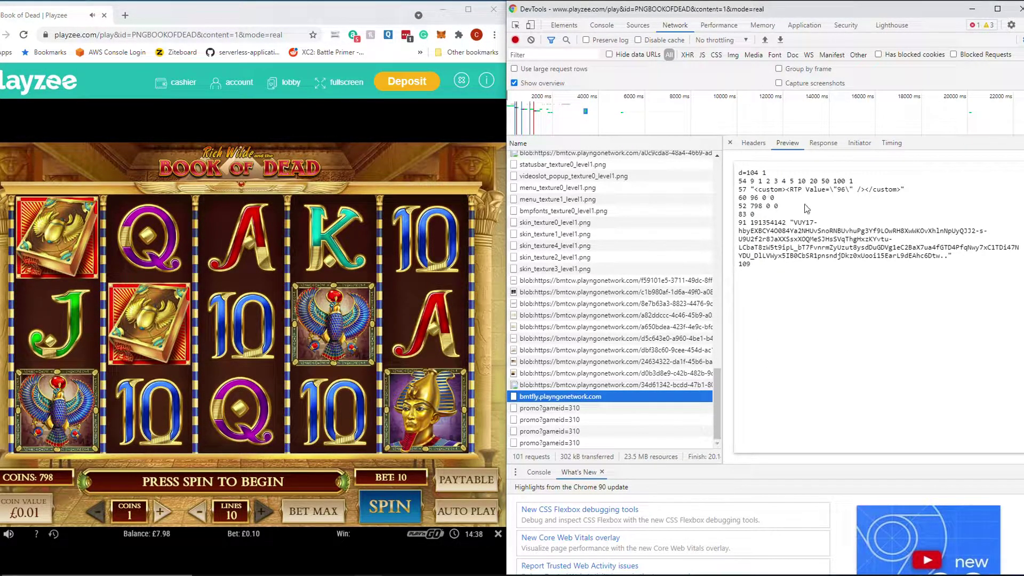
Highlight the response's opening lines, the RTP value of 96, and the 798 balance.
left_click_drag(758, 173, 779, 219)
left_click(790, 222)
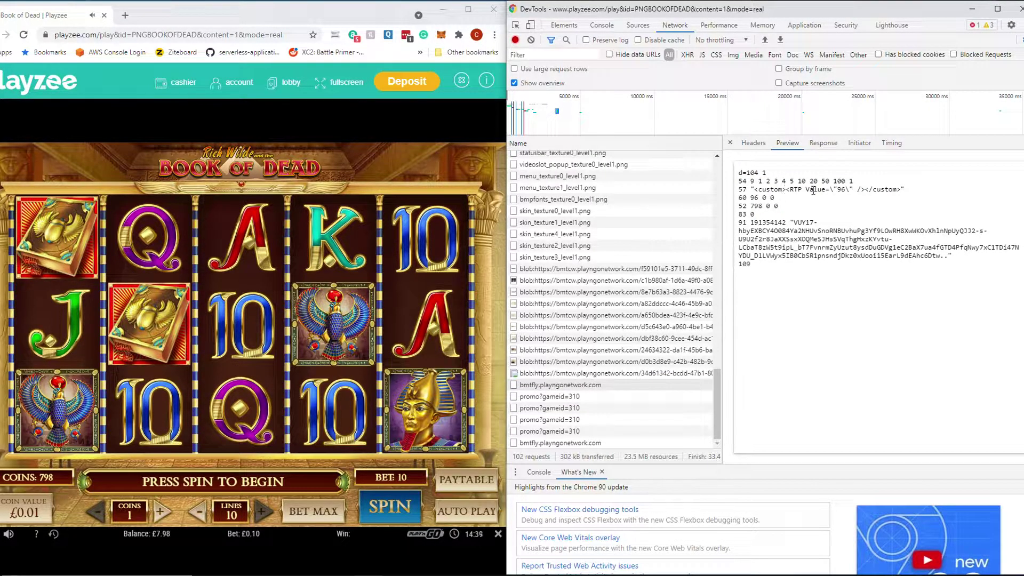
left_click_drag(790, 189, 861, 190)
left_click(848, 193)
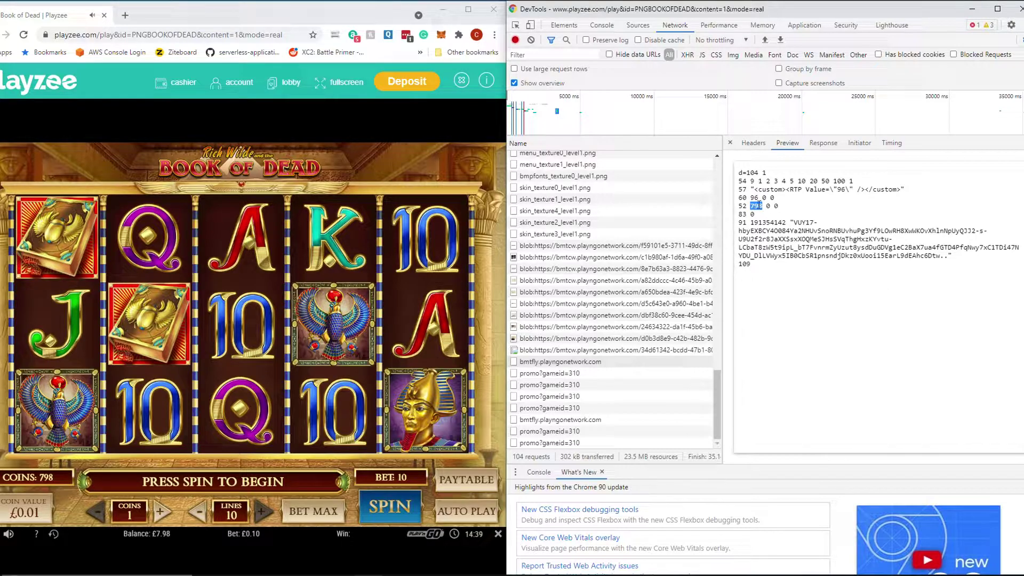
left_click(813, 186)
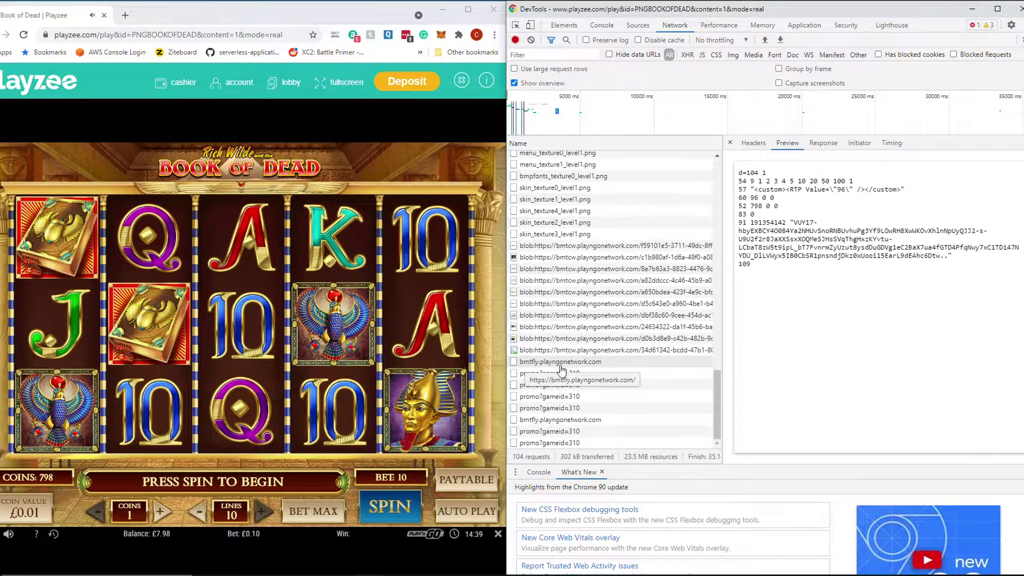
Filter the Network list to 'bmtfly', step through the requests' responses, then spin the reels.
left_click(538, 55)
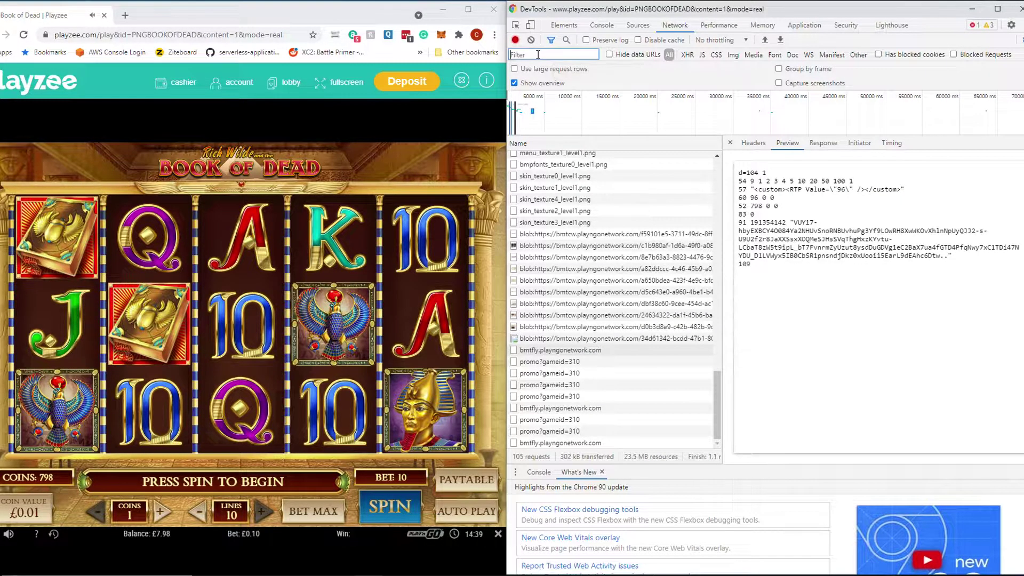
type("bmtfly")
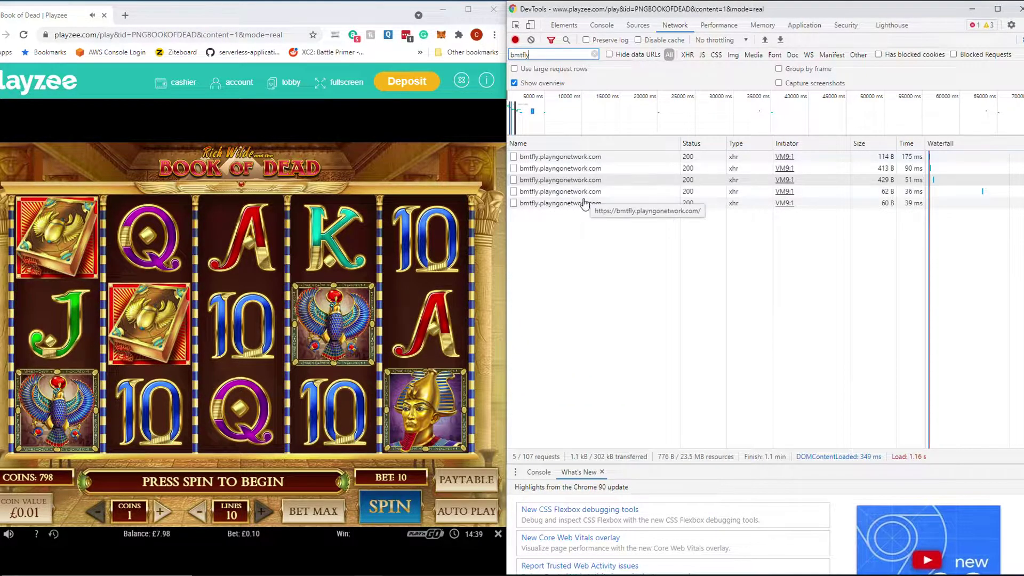
left_click(585, 205)
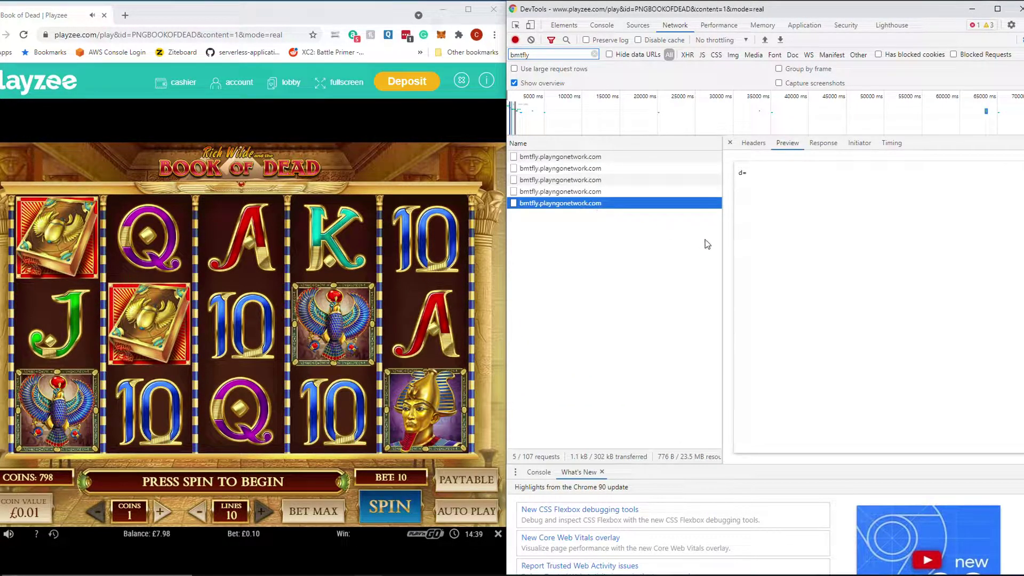
left_click(603, 192)
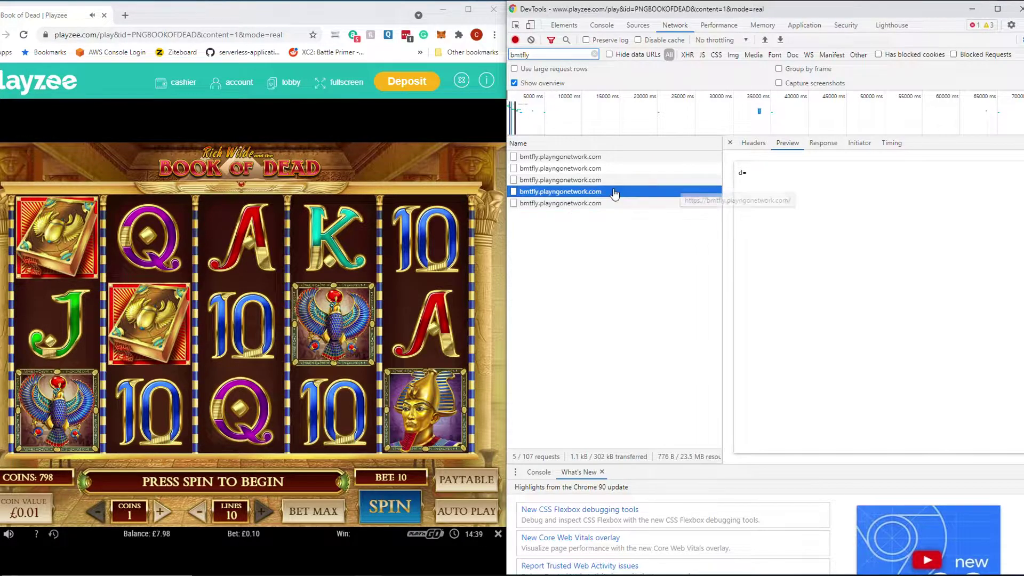
key("Up")
key("Up")
key("Down")
key("Down")
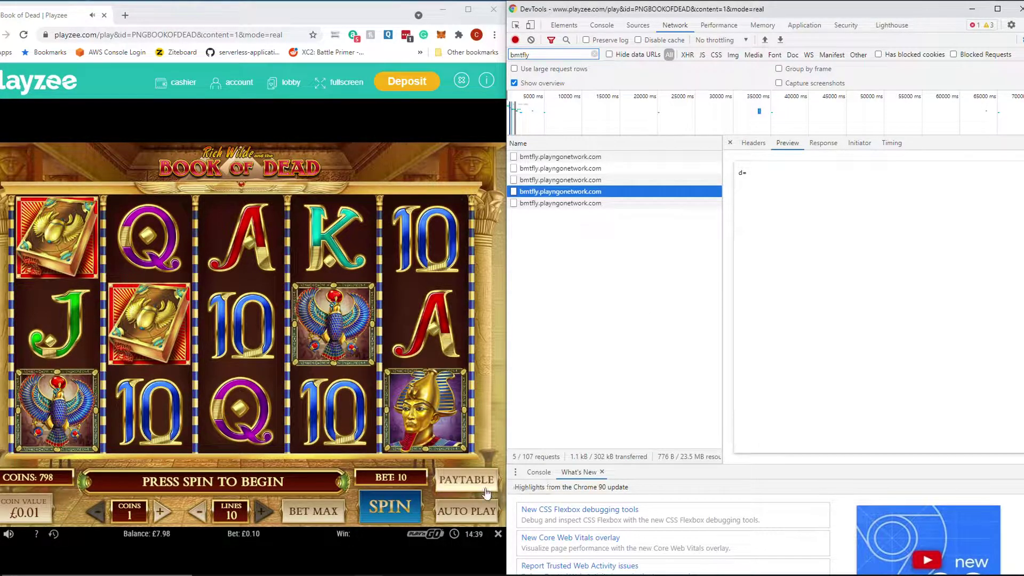
left_click(391, 511)
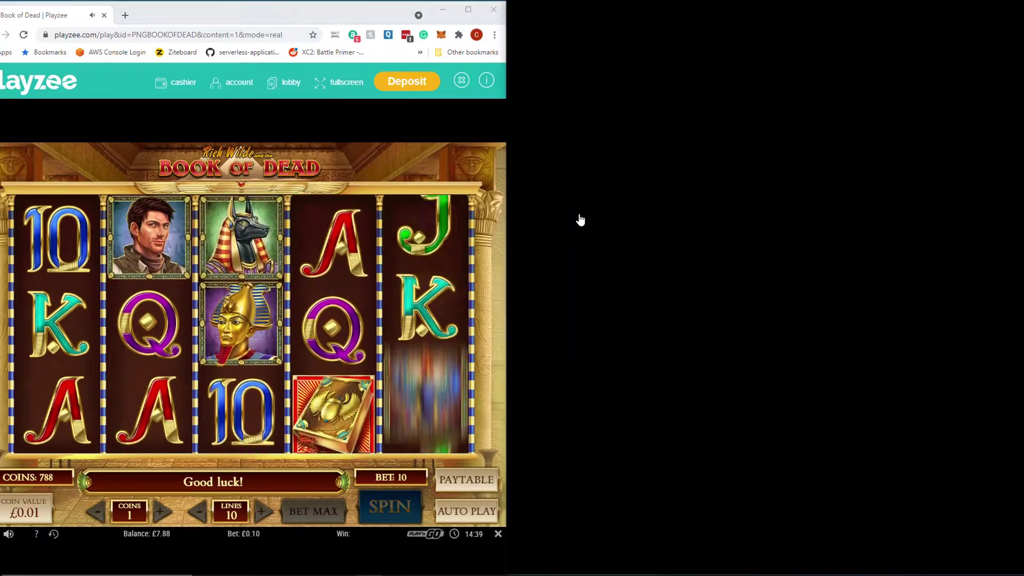
Show the newest bmtfly response and highlight its reel numbers and 1 0 0 0 1 values.
left_click(579, 215)
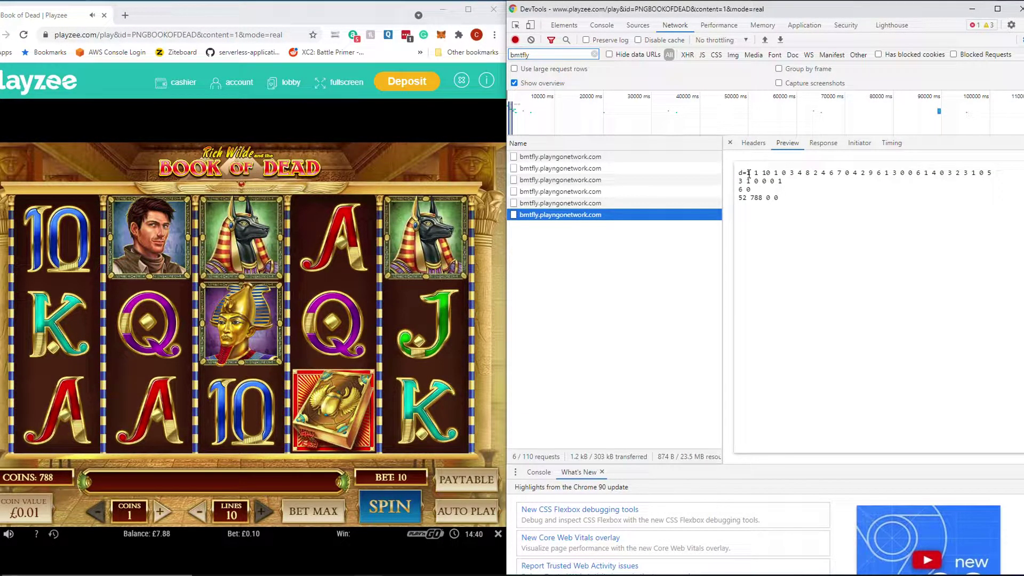
left_click_drag(747, 174, 984, 169)
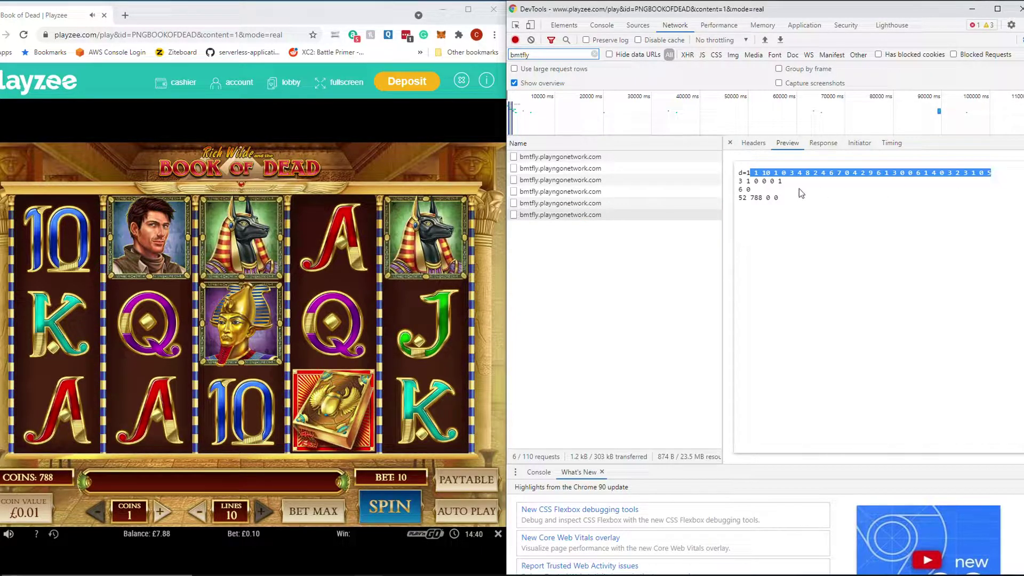
left_click_drag(749, 181, 783, 181)
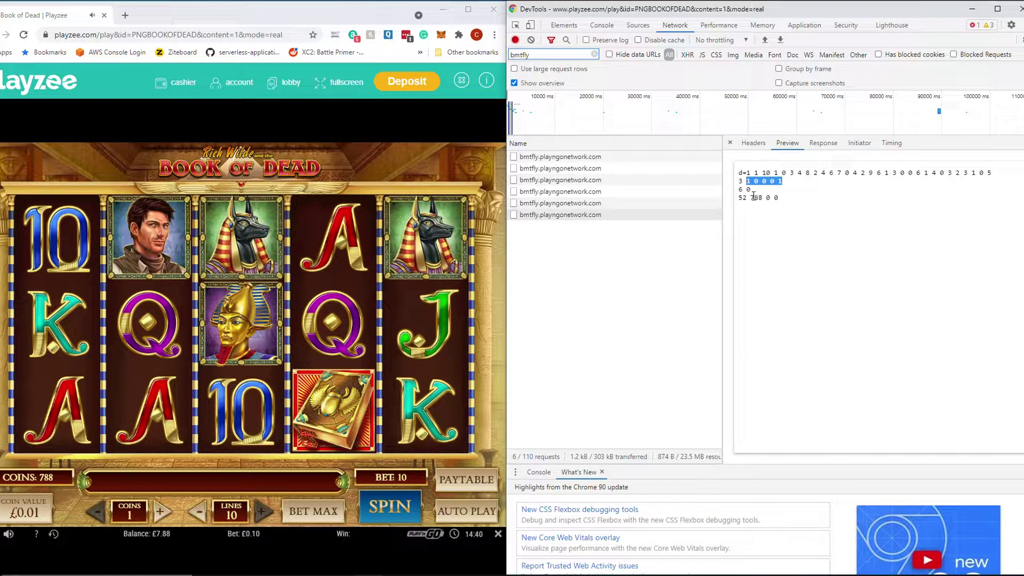
left_click(755, 196)
left_click(783, 173)
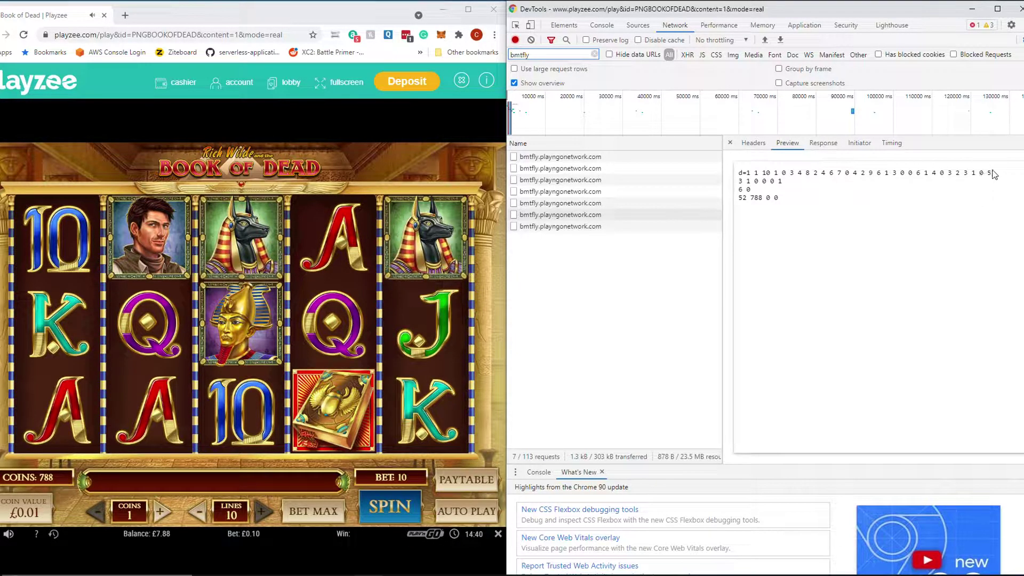
Highlight the first line's tail, the whole payload, and the second line's values.
left_click_drag(992, 173, 899, 173)
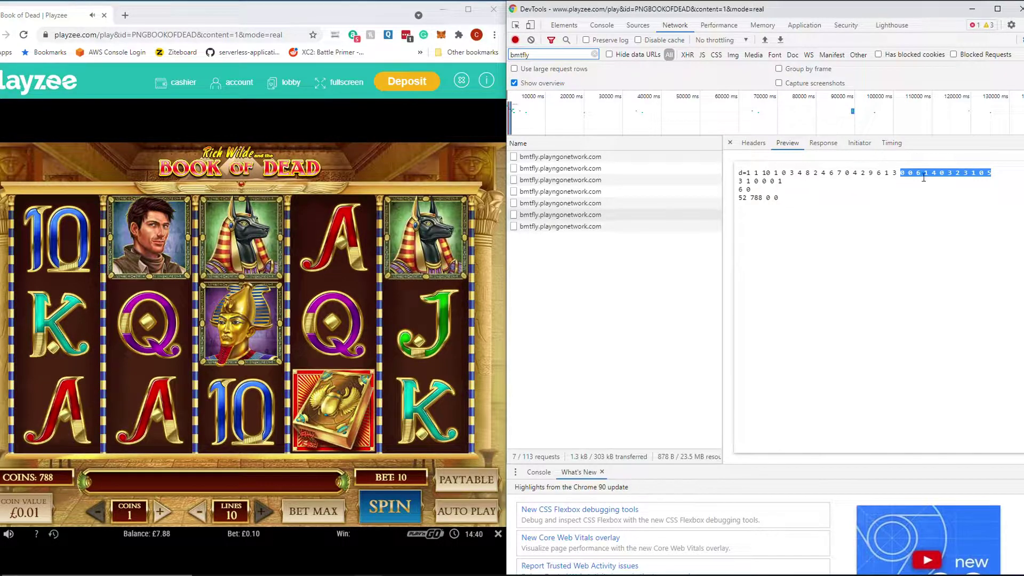
left_click(774, 197)
left_click_drag(777, 198, 754, 167)
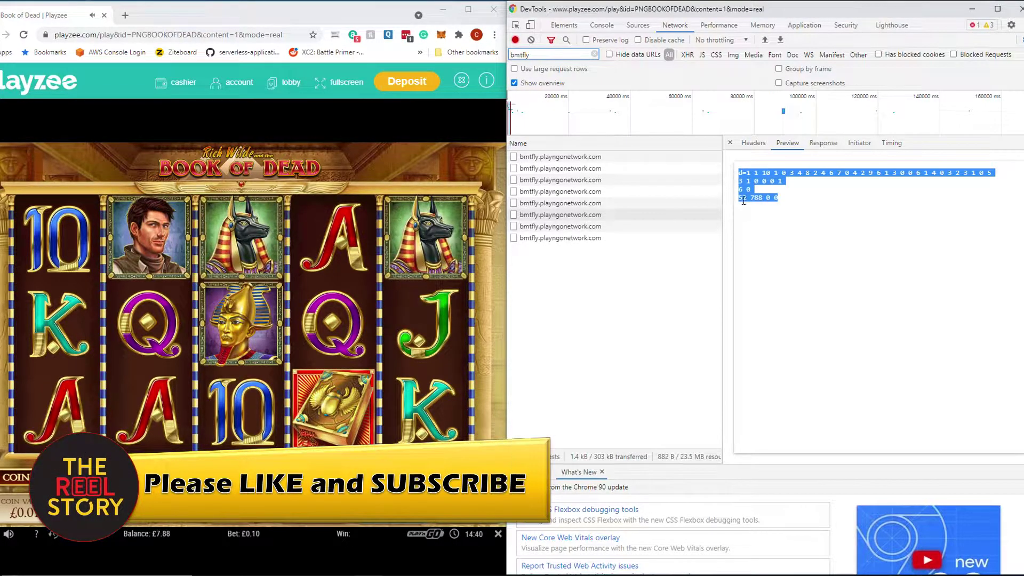
left_click(795, 195)
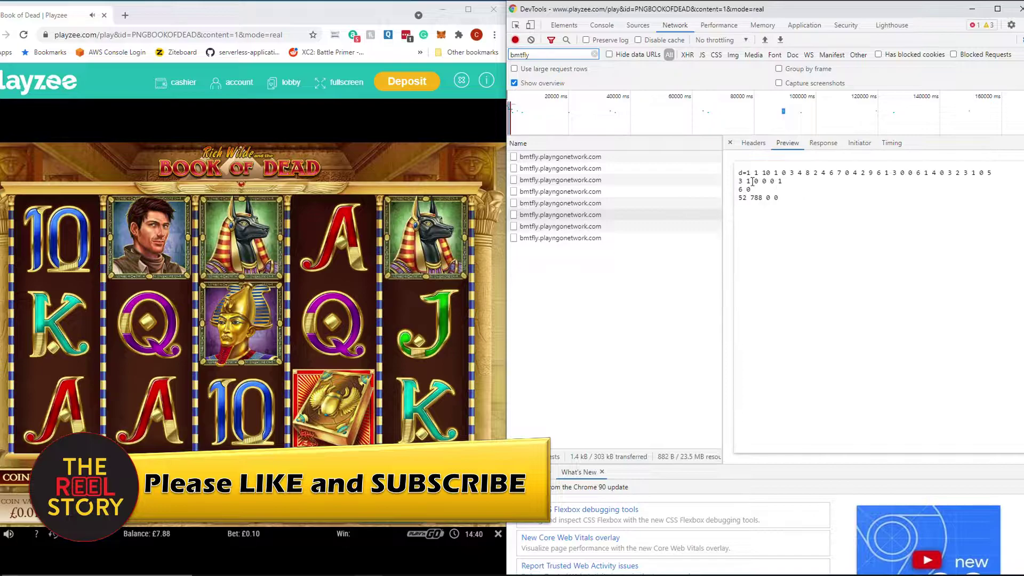
left_click_drag(990, 173, 751, 176)
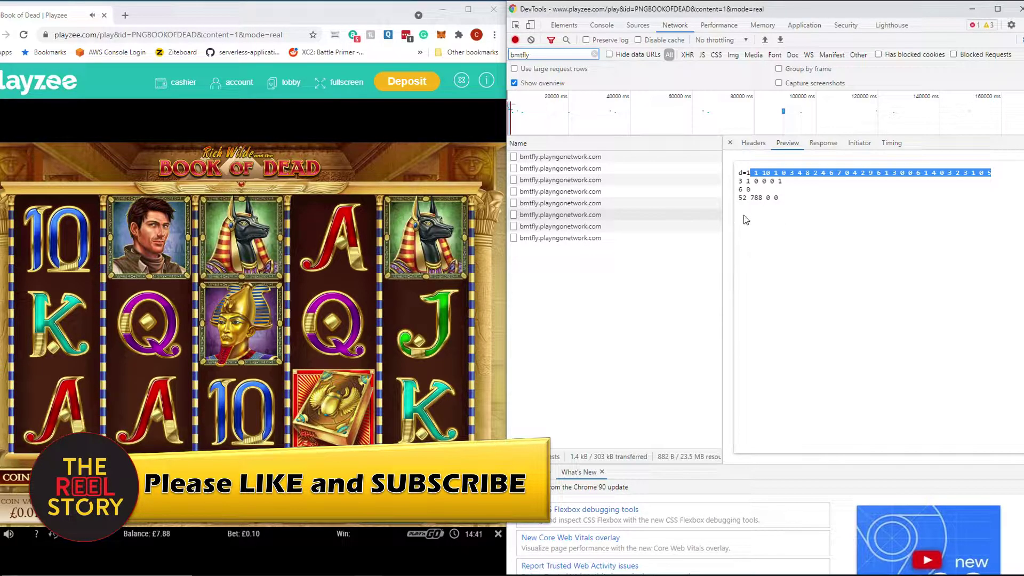
left_click_drag(773, 181, 751, 182)
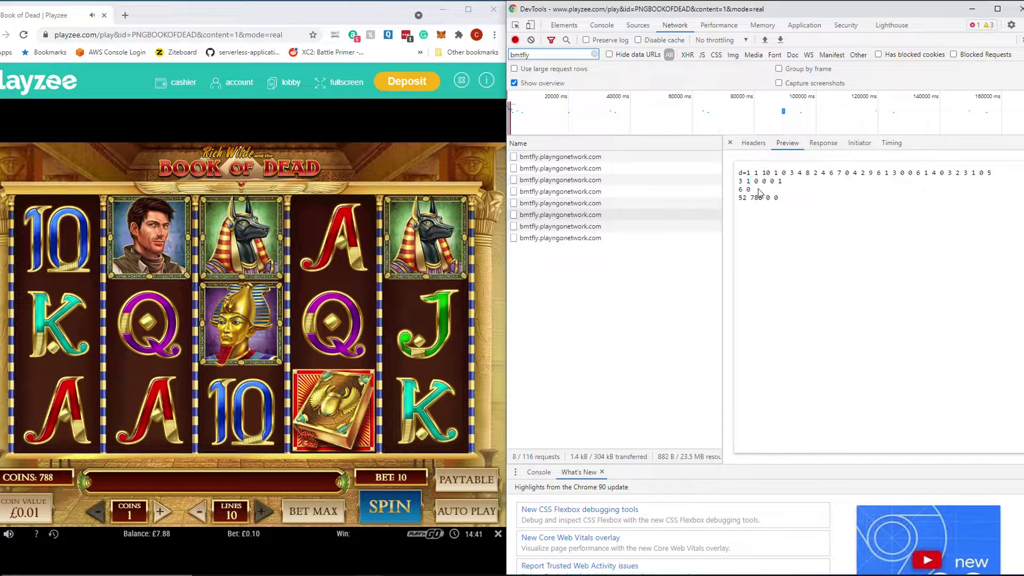
Highlight the 788 balance, then spin at bet 10 and again at bet 20.
left_click(765, 201)
left_click_drag(761, 199, 738, 290)
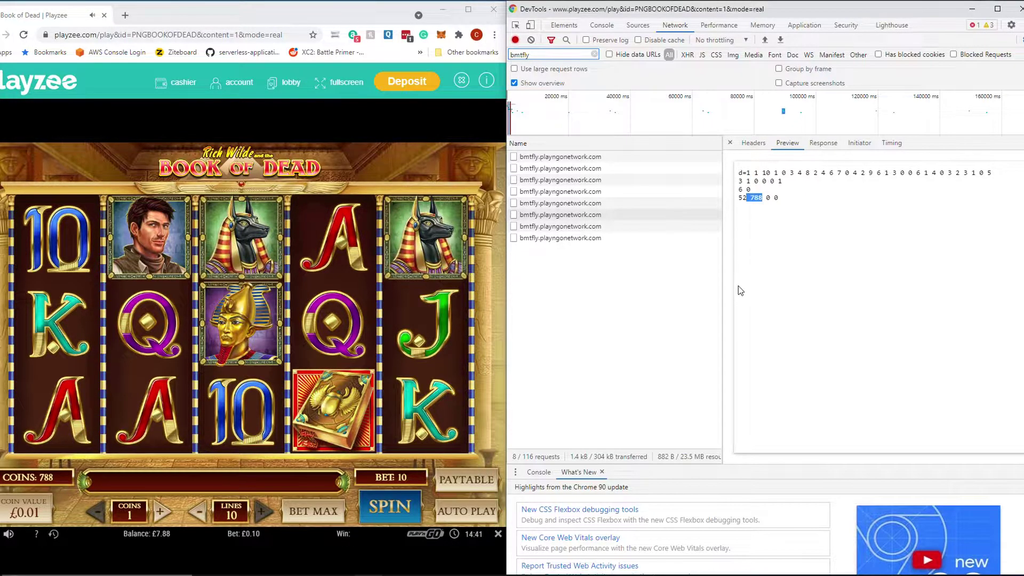
left_click(770, 245)
left_click(395, 513)
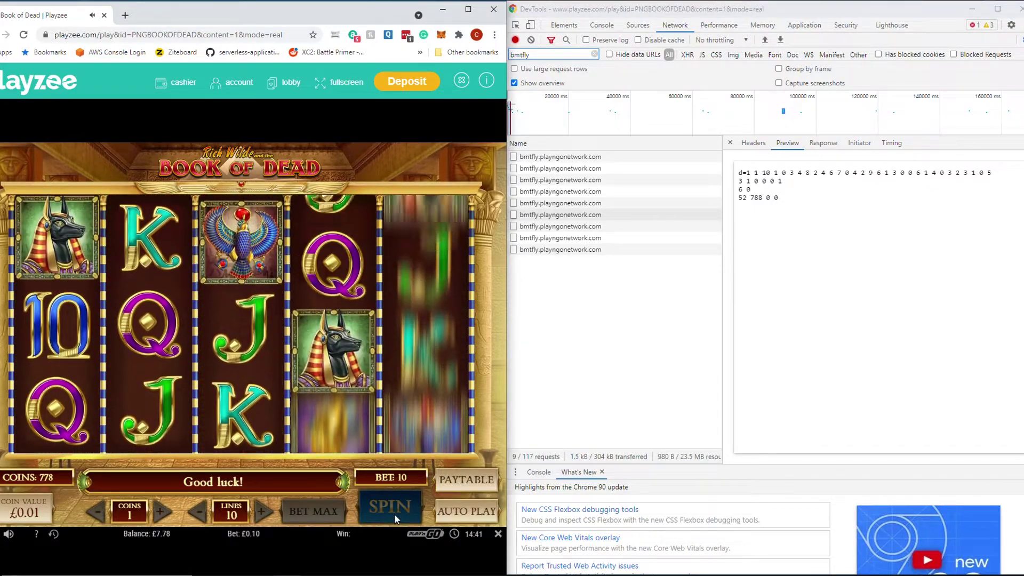
left_click(161, 511)
left_click(395, 507)
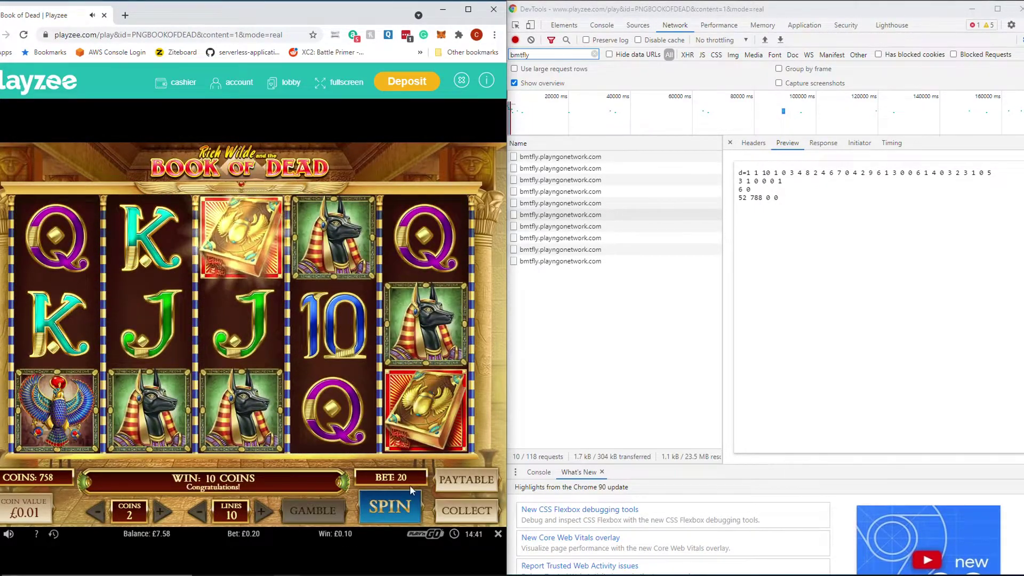
Compare the ninth bmtfly response's 778 balance with the sixth and latest requests.
left_click(589, 264)
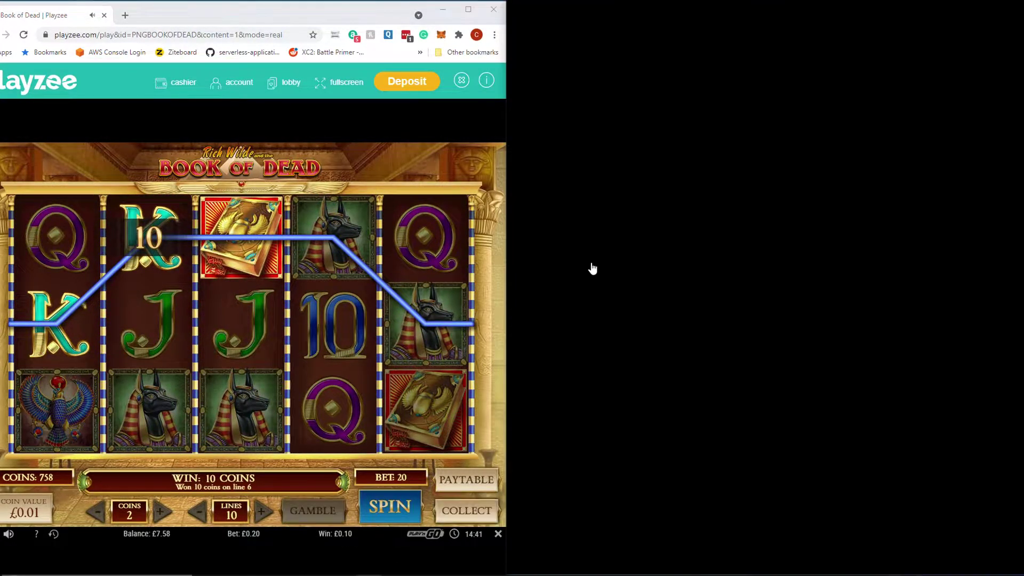
left_click(602, 250)
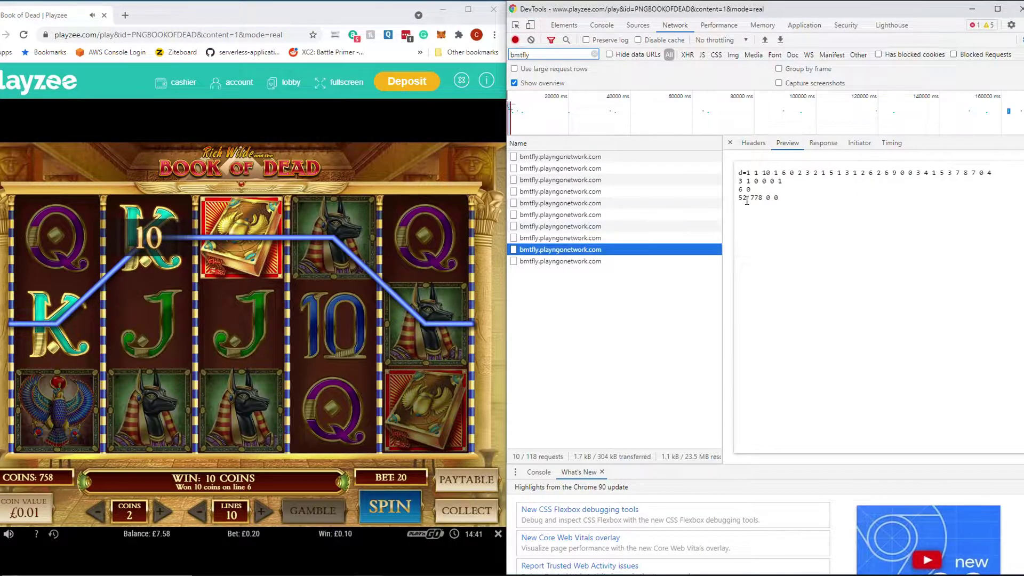
left_click_drag(778, 198, 750, 198)
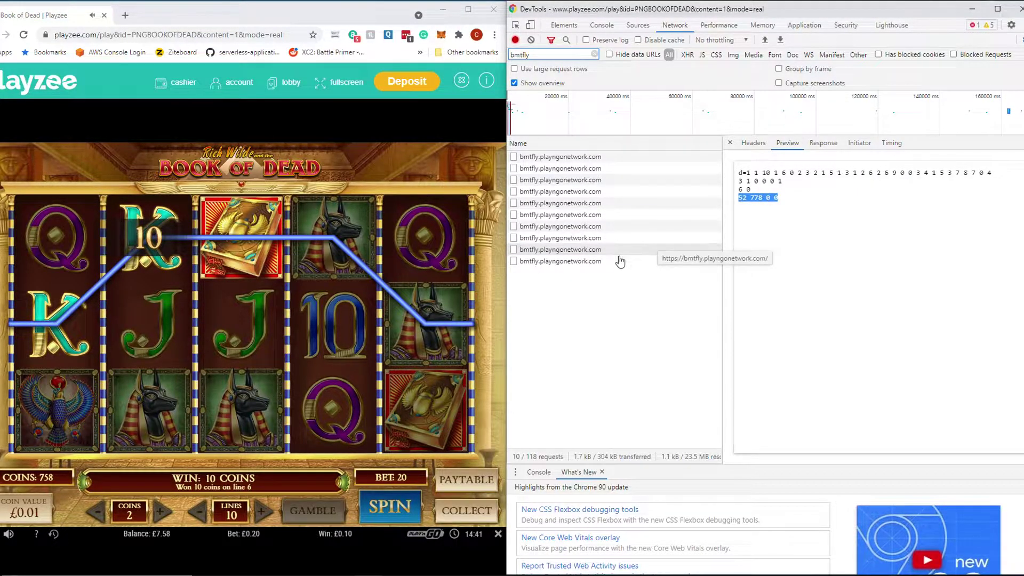
left_click(656, 261)
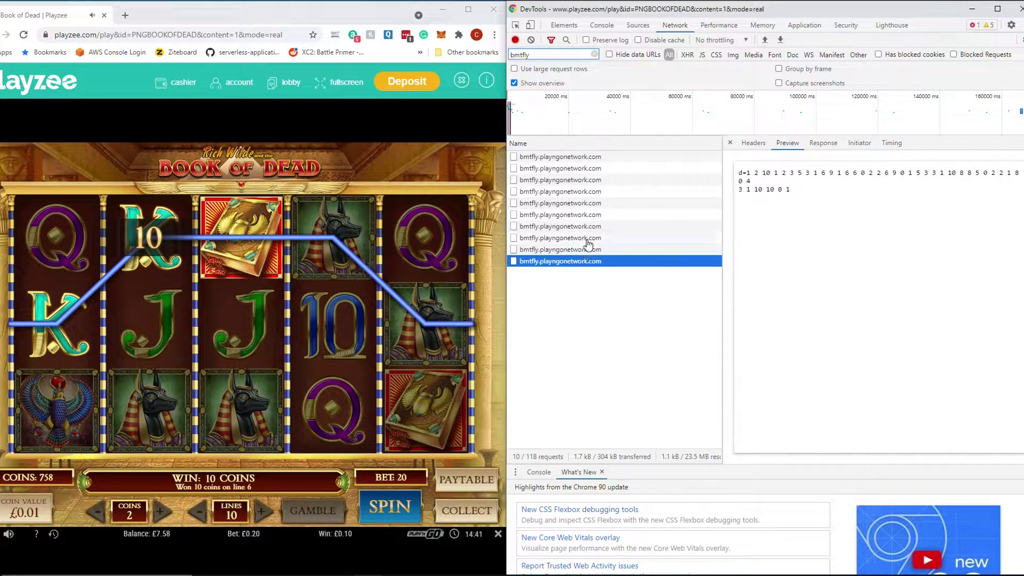
key("Up")
key("Up")
key("Up")
key("Up")
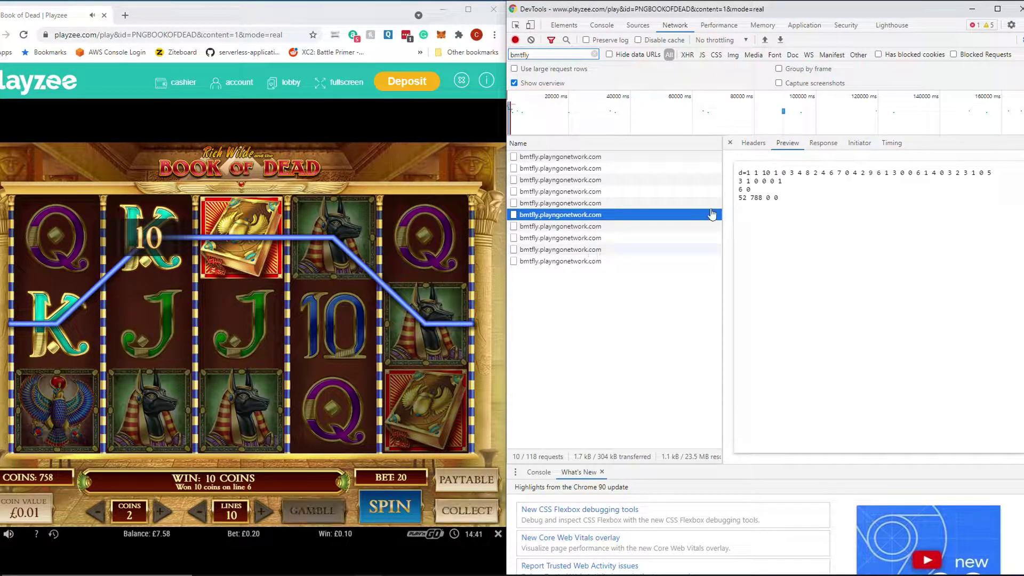
left_click(575, 251)
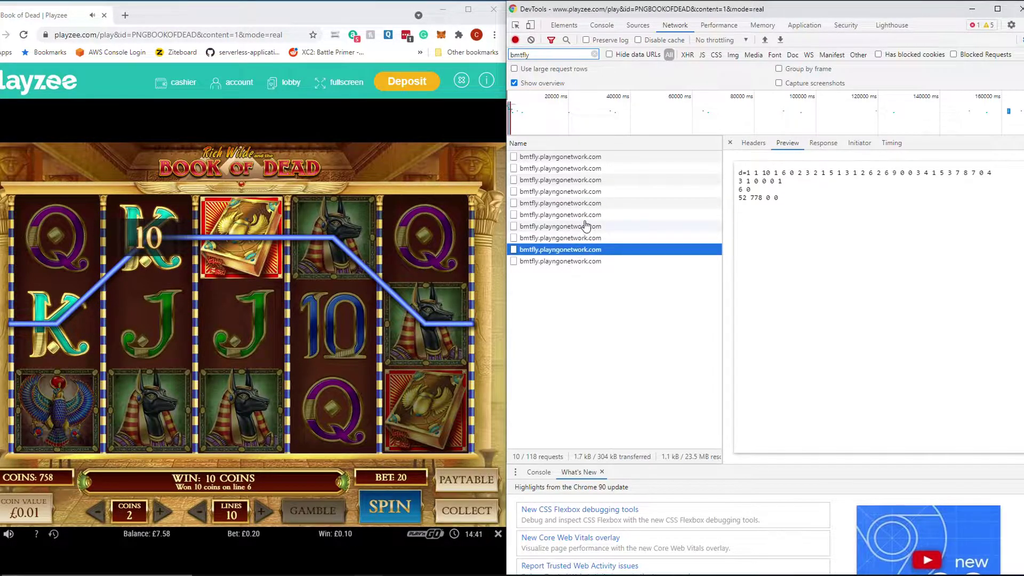
key("Up")
key("Up")
key("Up")
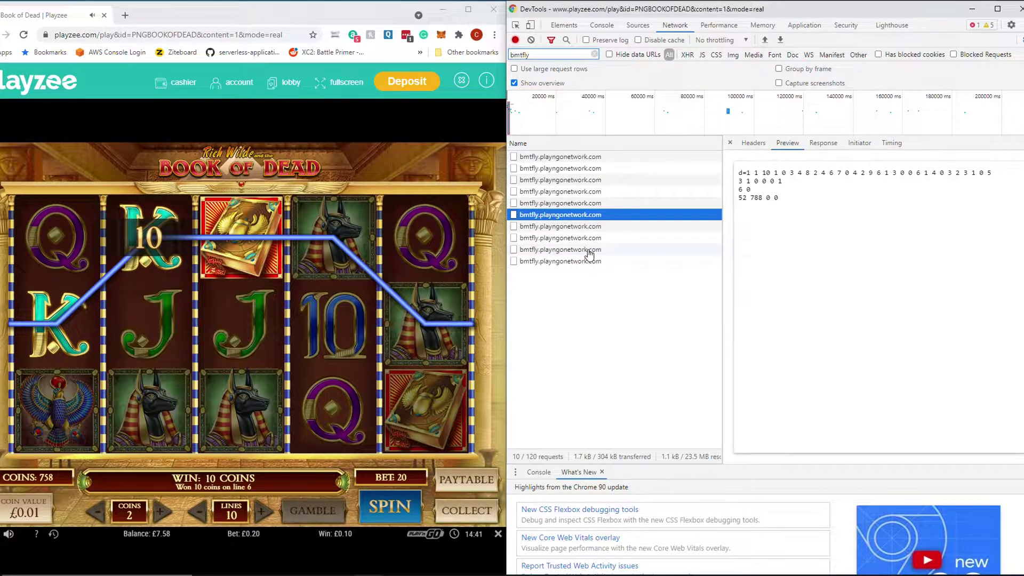
key("Down")
key("Down")
key("Down")
Highlight reel digits, switch between the ninth and tenth responses, and mark '52 778 0 0'.
left_click_drag(795, 172, 918, 170)
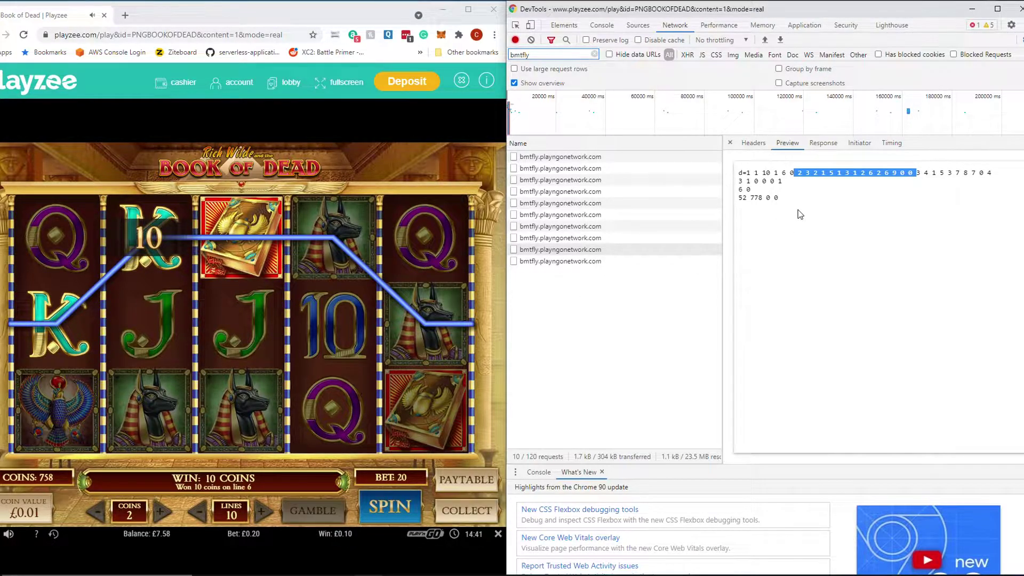
left_click(581, 262)
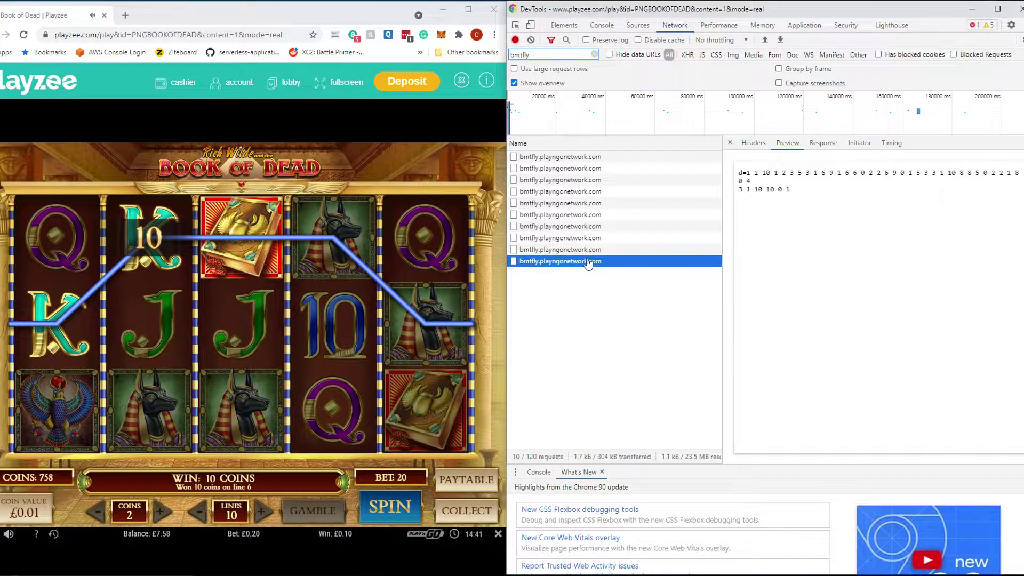
left_click(587, 250)
left_click(587, 261)
left_click(587, 250)
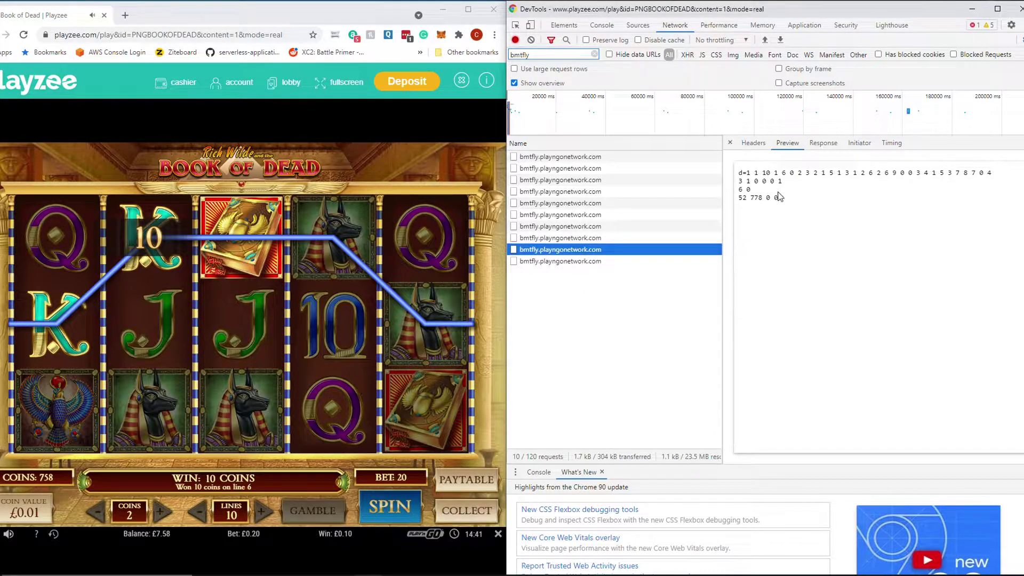
left_click_drag(779, 198, 739, 197)
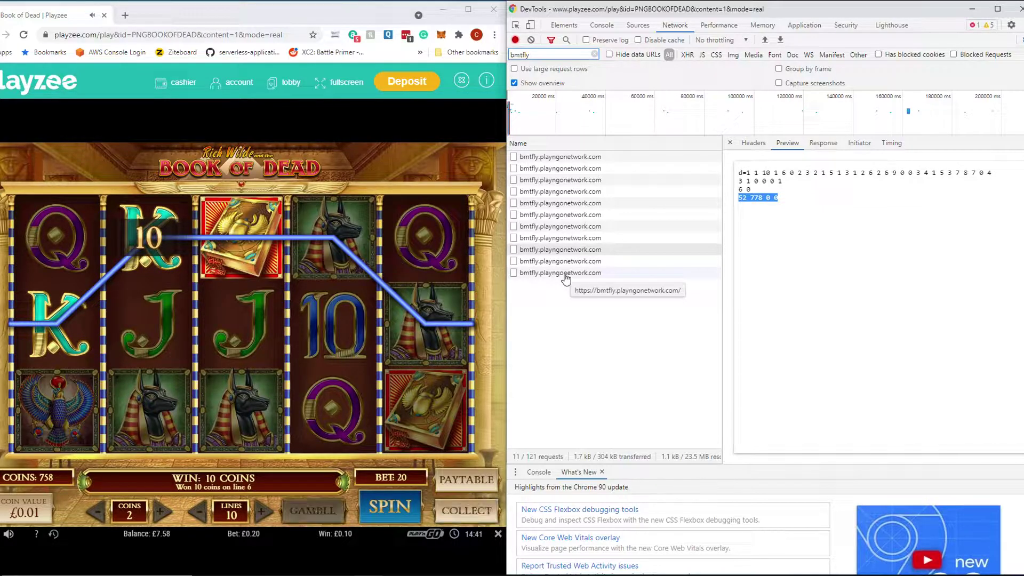
Show the winning spin's response payload and highlight its 0 10 win values.
left_click(569, 279)
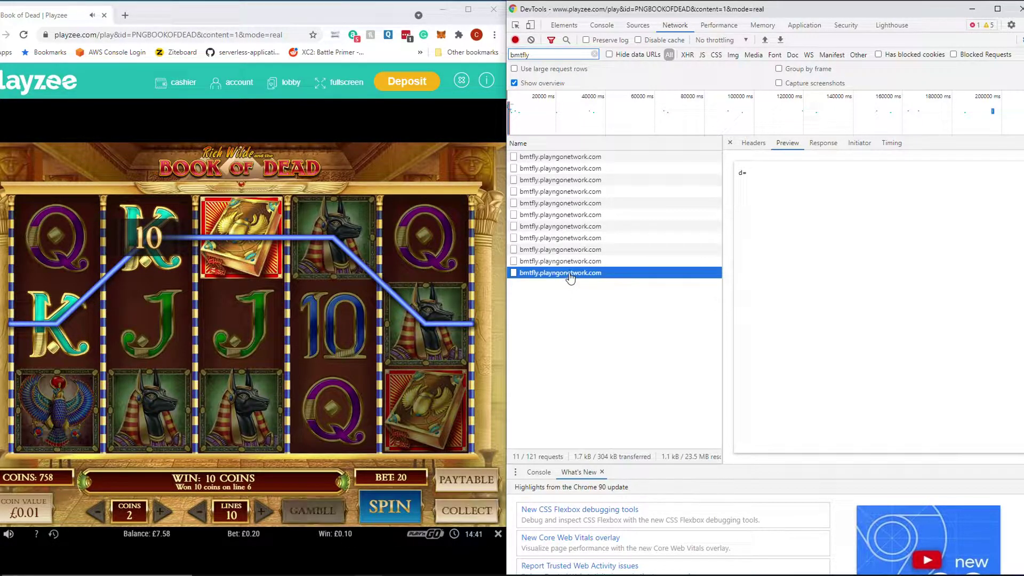
left_click(569, 262)
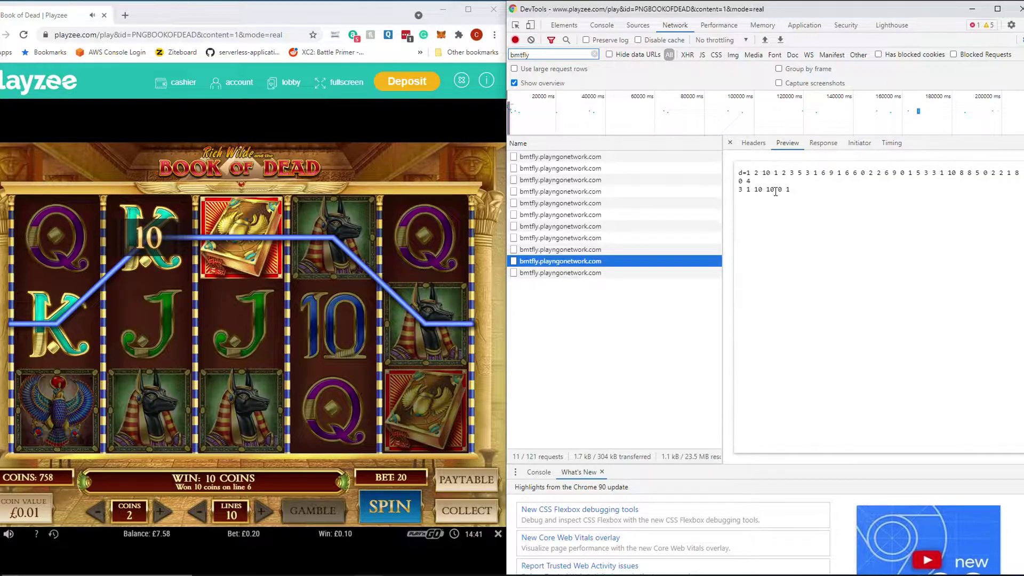
left_click_drag(774, 190, 758, 190)
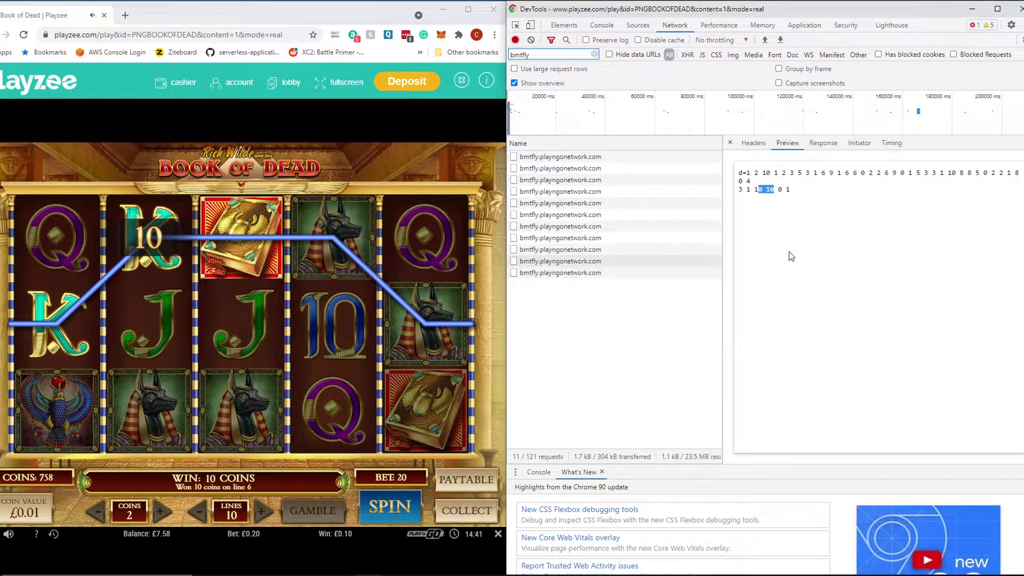
left_click(759, 190)
Gamble the 10-coin win on black and show the newest request's response.
left_click(309, 509)
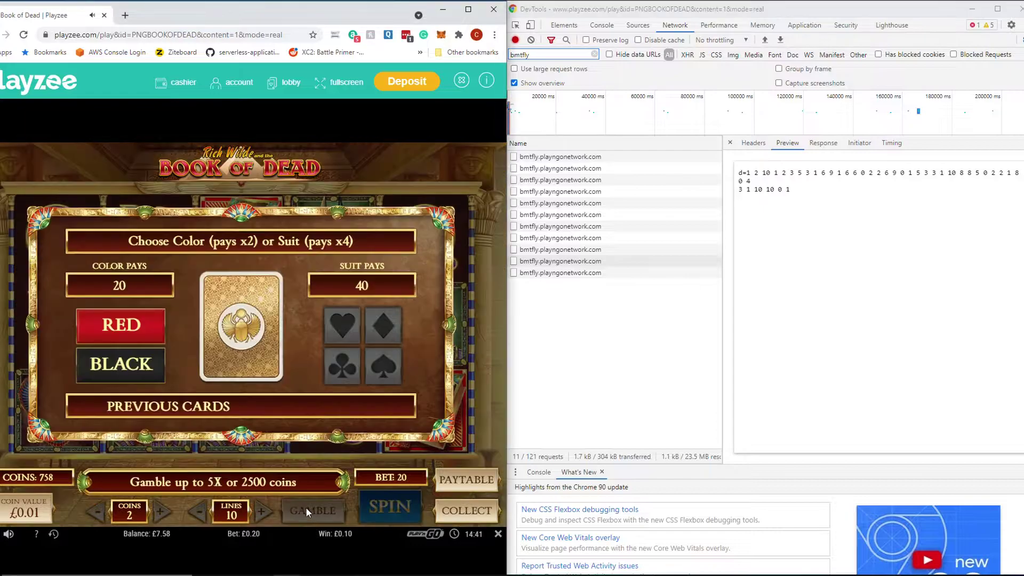
left_click(123, 380)
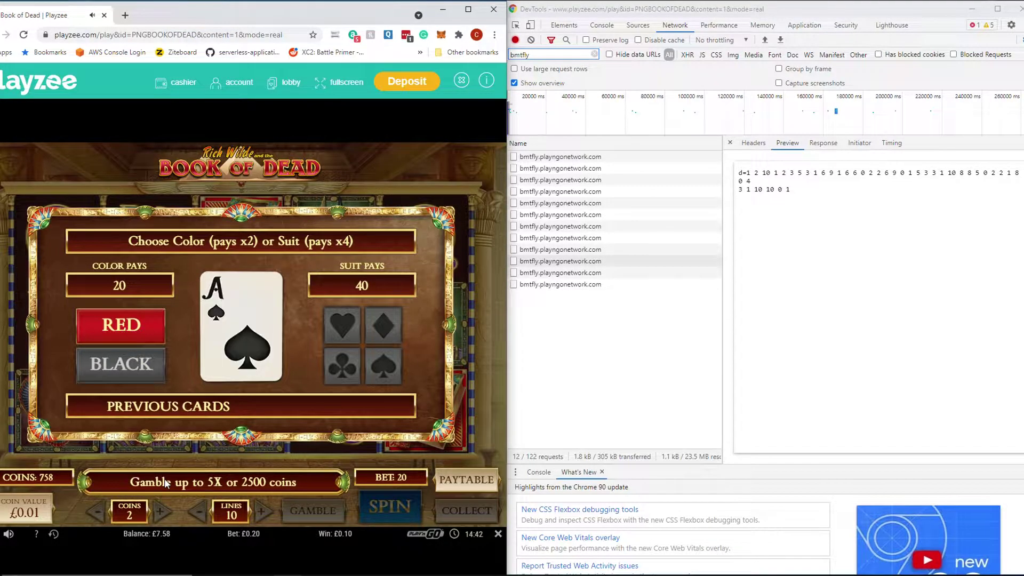
left_click(557, 284)
left_click(765, 190)
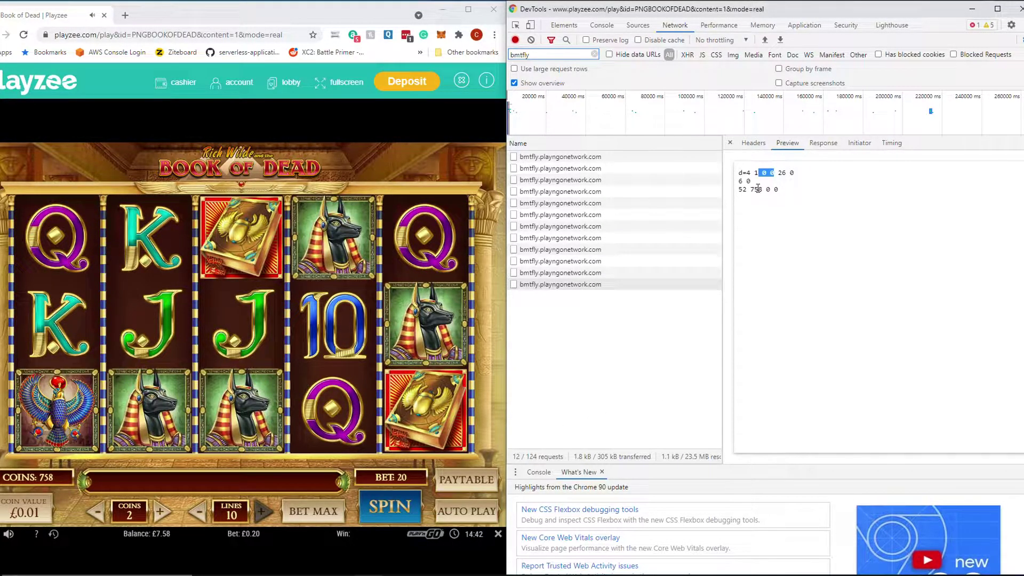
Show a bmtfly spin response, marking the 0 10 values, then the 10 10 values on line three.
left_click(596, 274)
left_click_drag(774, 190, 760, 190)
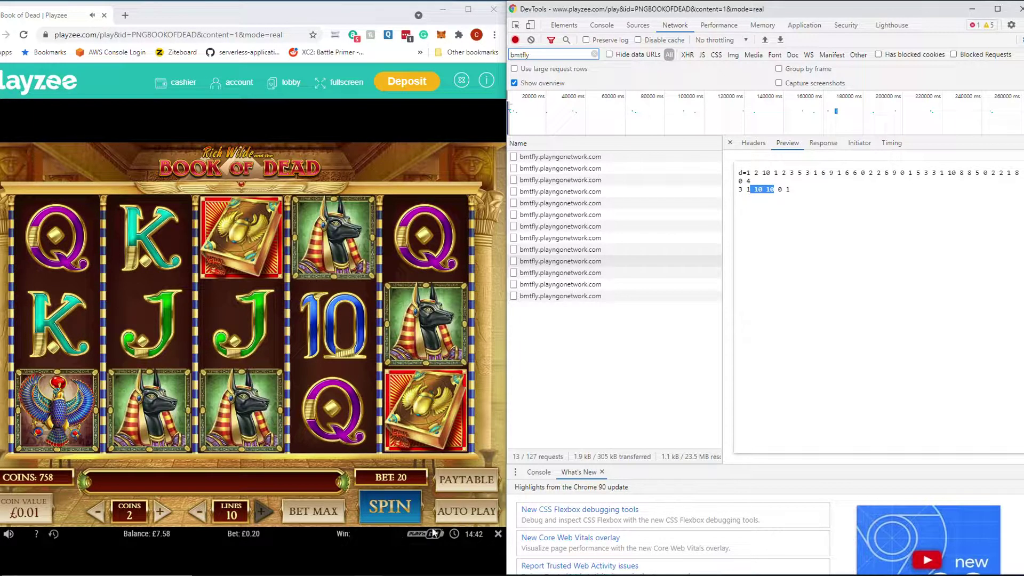
left_click(762, 183)
left_click_drag(750, 190, 778, 190)
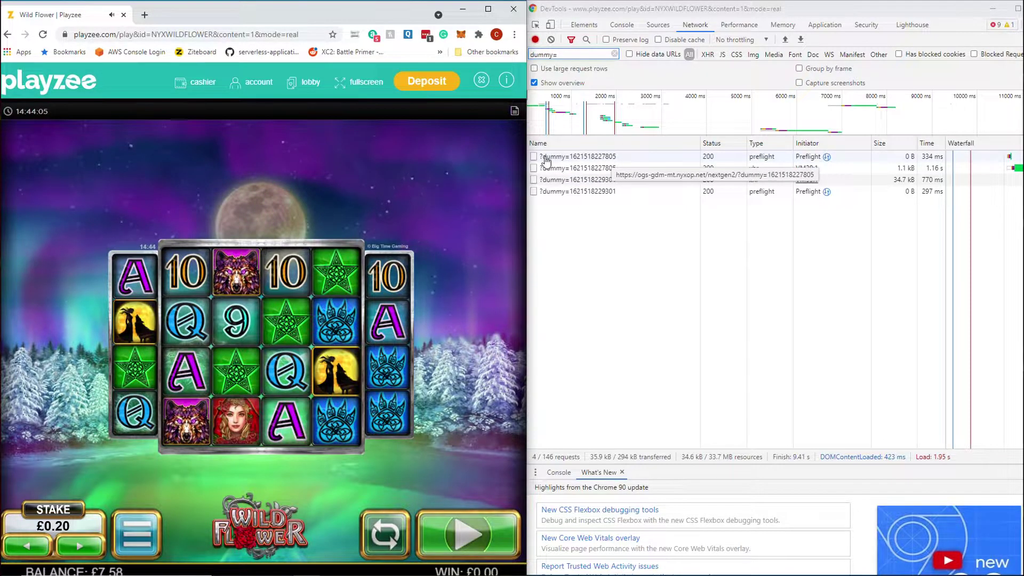
Open the second dummy request's INIT response and expand ALLBALANCES to show 558, 200 and 758.
left_click(574, 158)
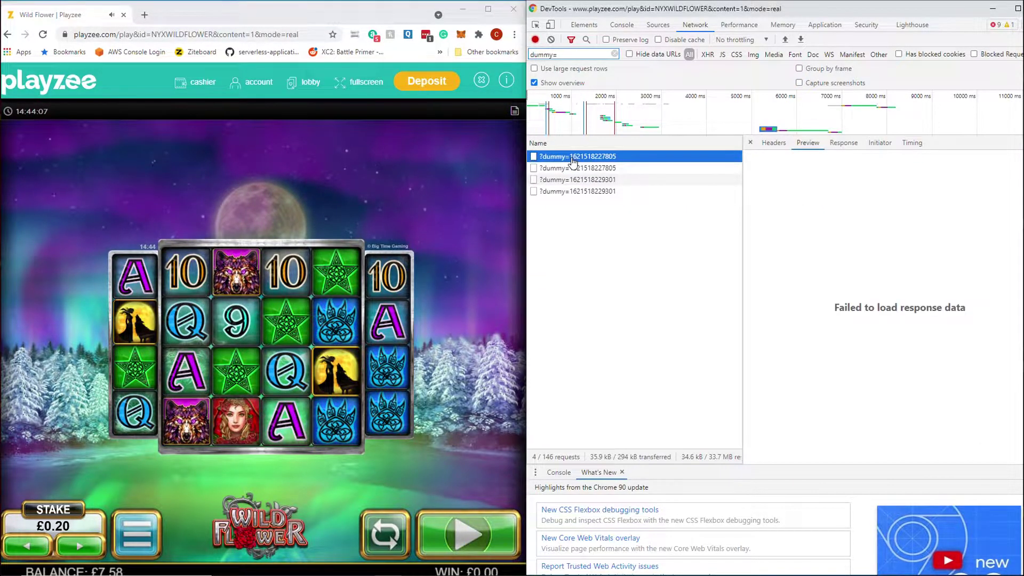
left_click(638, 166)
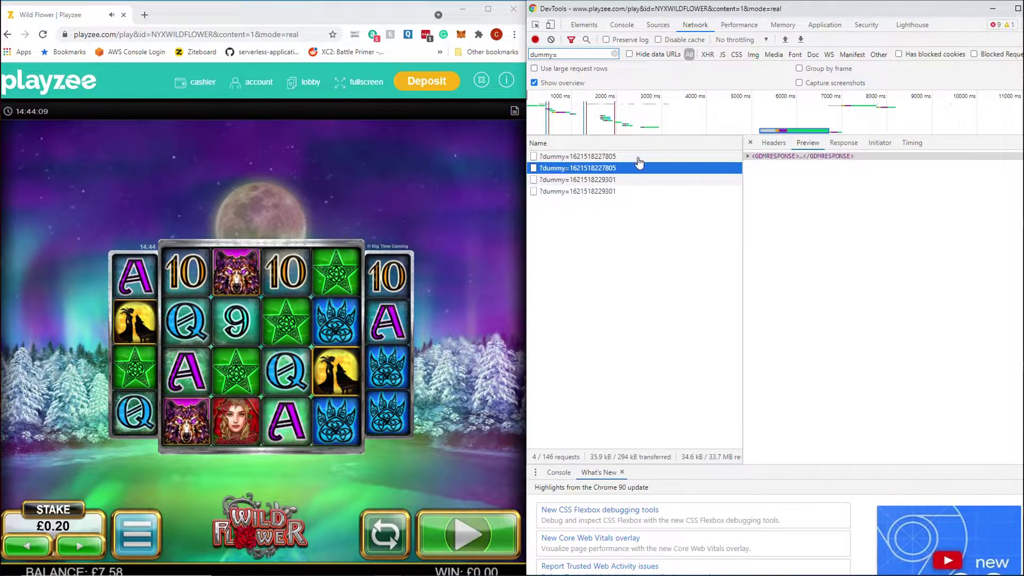
left_click(752, 157)
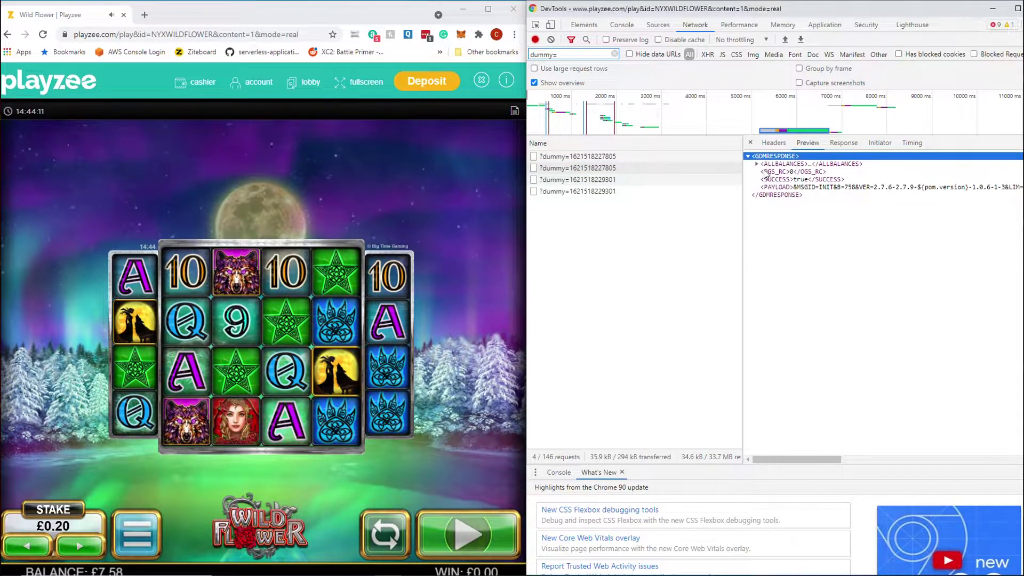
left_click(756, 164)
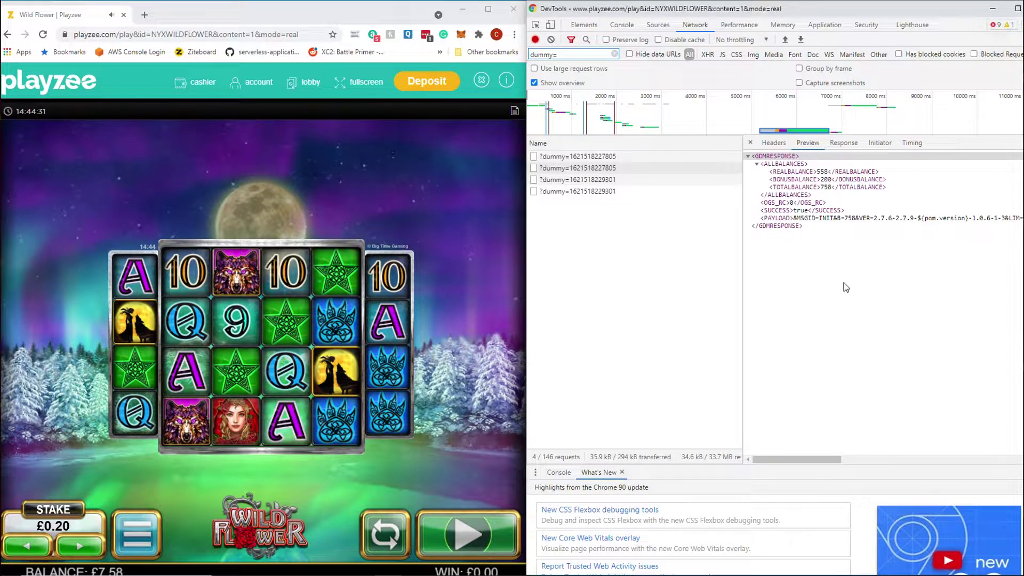
Select the INIT PAYLOAD line and scroll along it to read its contents.
left_click(821, 221)
left_click(827, 224)
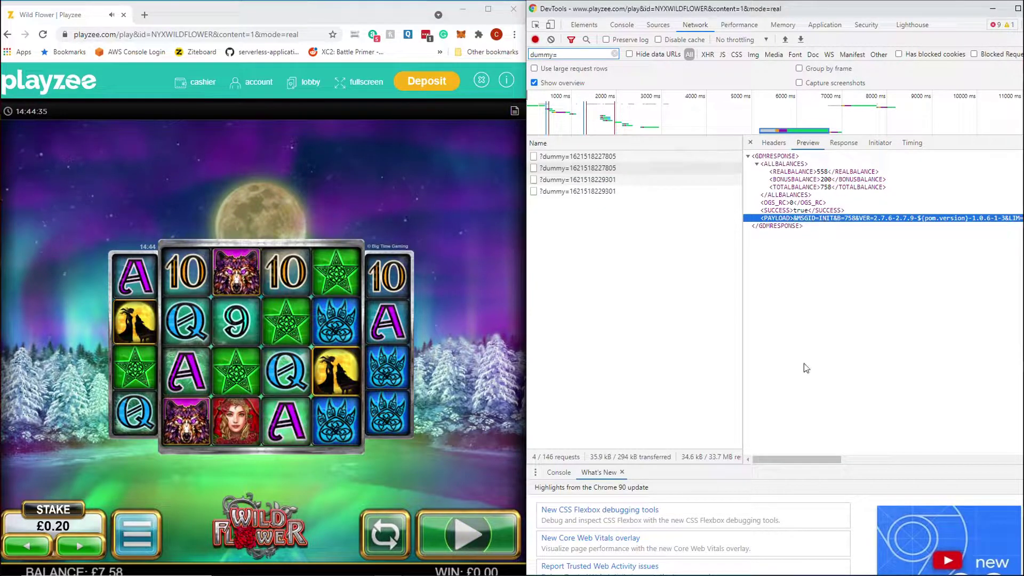
left_click_drag(785, 460, 965, 458)
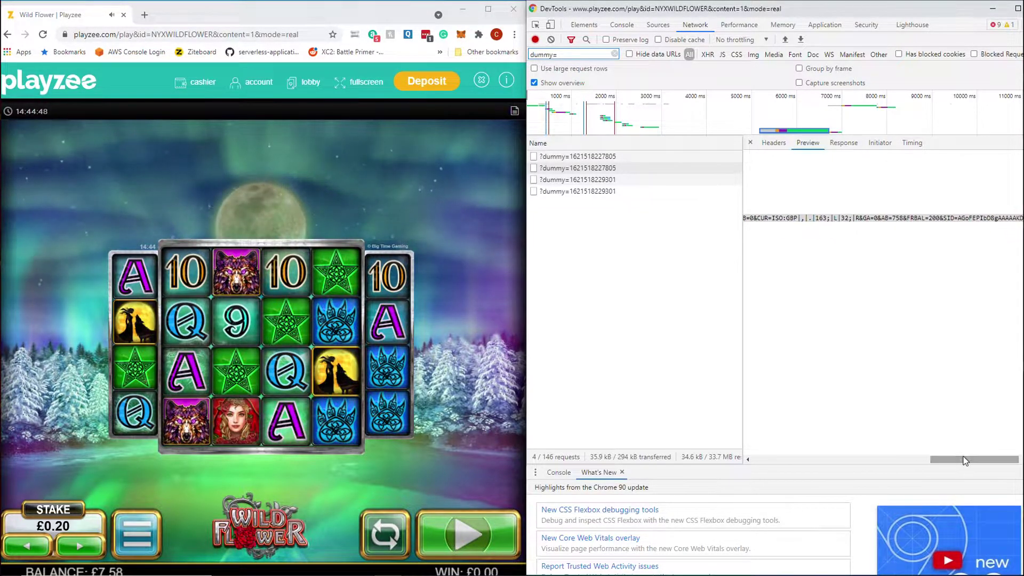
triple_click(910, 219)
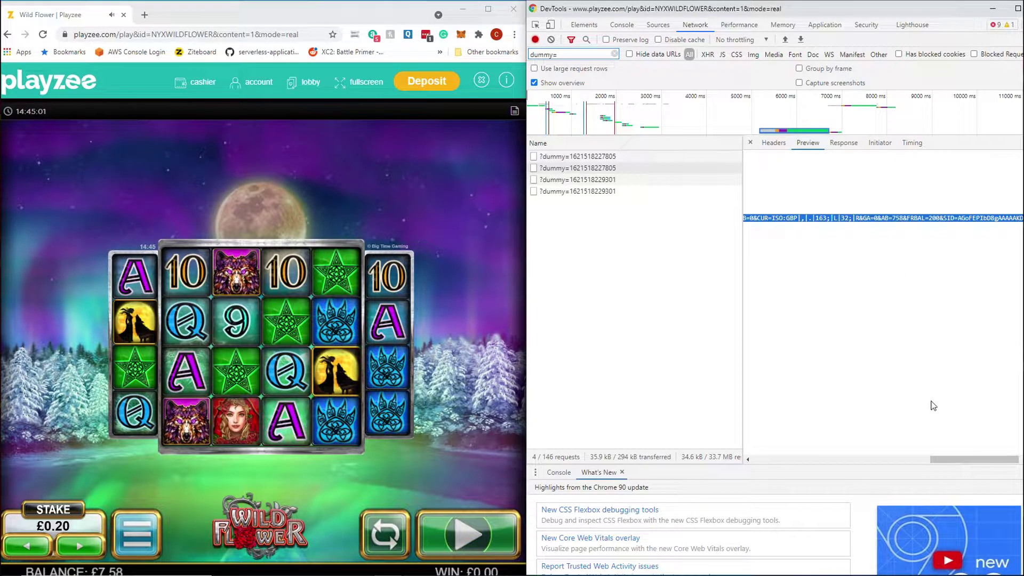
left_click_drag(958, 456, 757, 453)
Open the third dummy request's REELSTRIP response in the Preview pane.
left_click(587, 179)
left_click(592, 191)
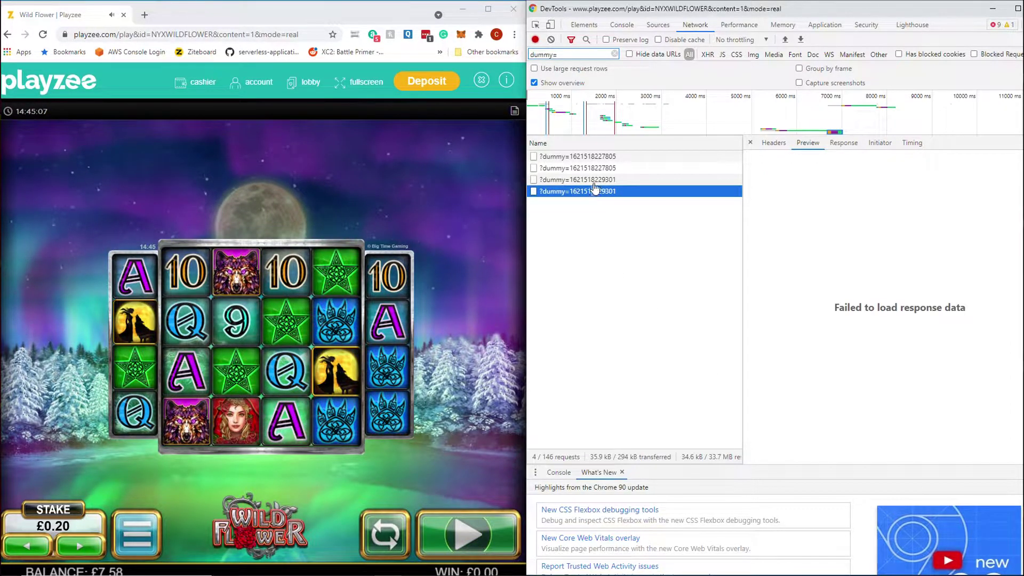
left_click(640, 180)
left_click(749, 156)
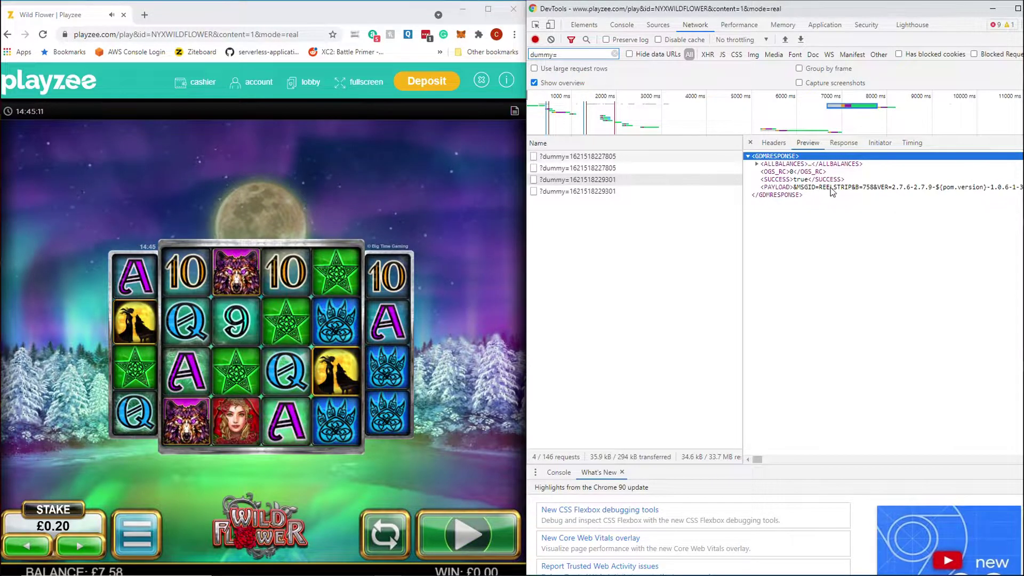
Scroll the REELSTRIP payload and highlight part of the reel-strip number sequence.
left_click_drag(757, 459, 769, 459)
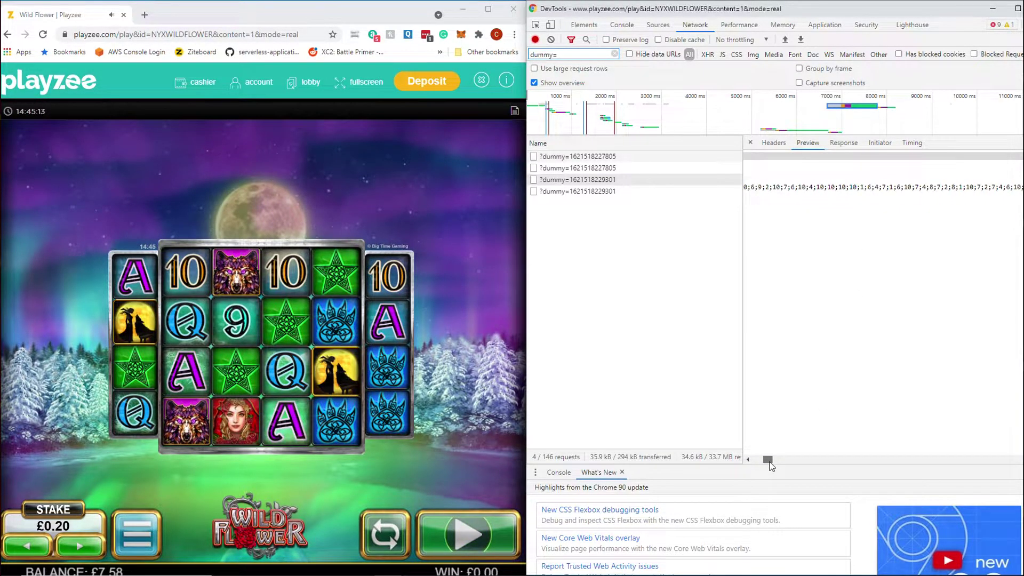
left_click(819, 187)
left_click_drag(820, 188, 926, 187)
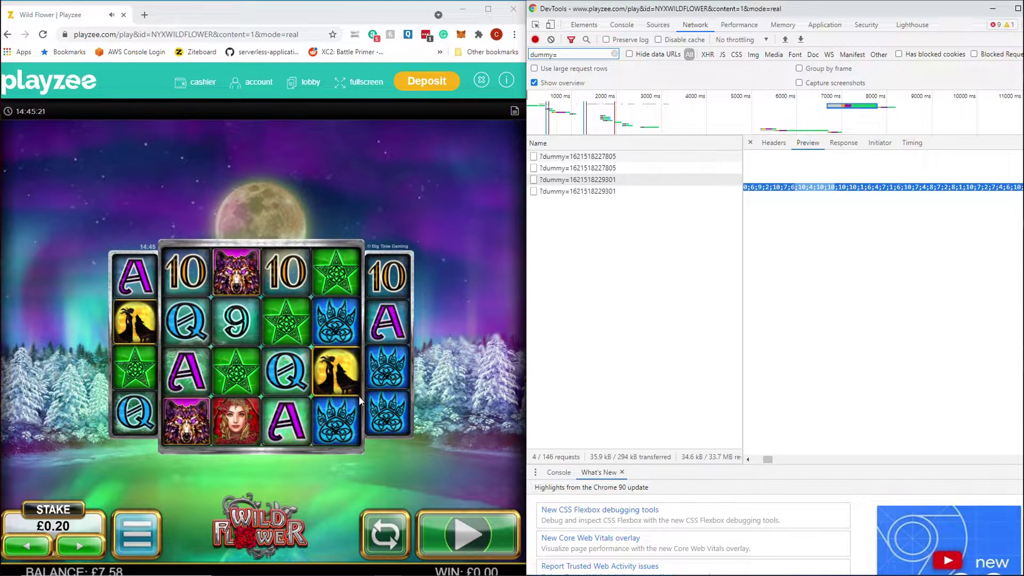
left_click_drag(767, 459, 737, 458)
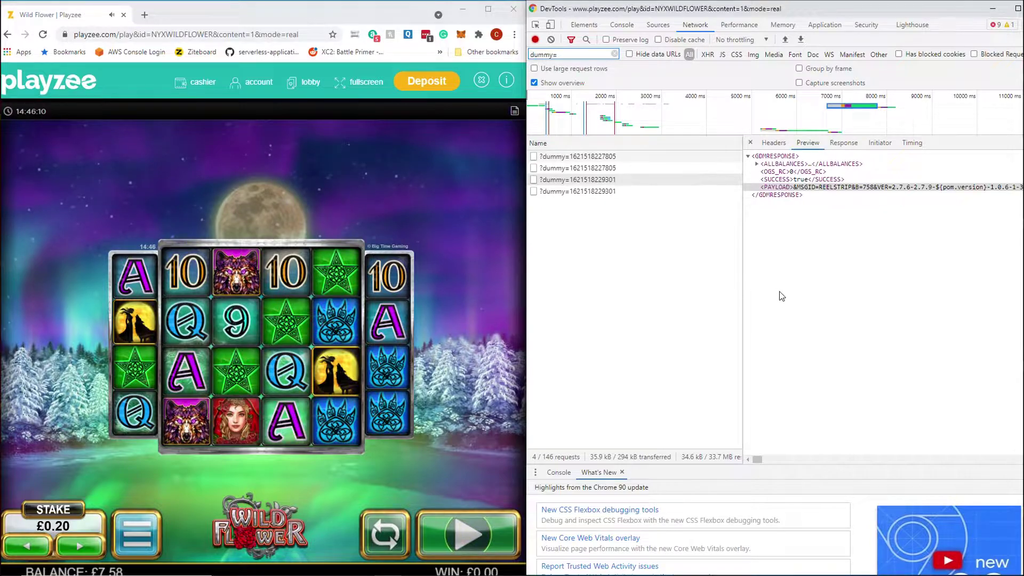
Spin Wild Flower for a £0.12 win and expand the new BET response's GDMRESPONSE.
left_click(467, 528)
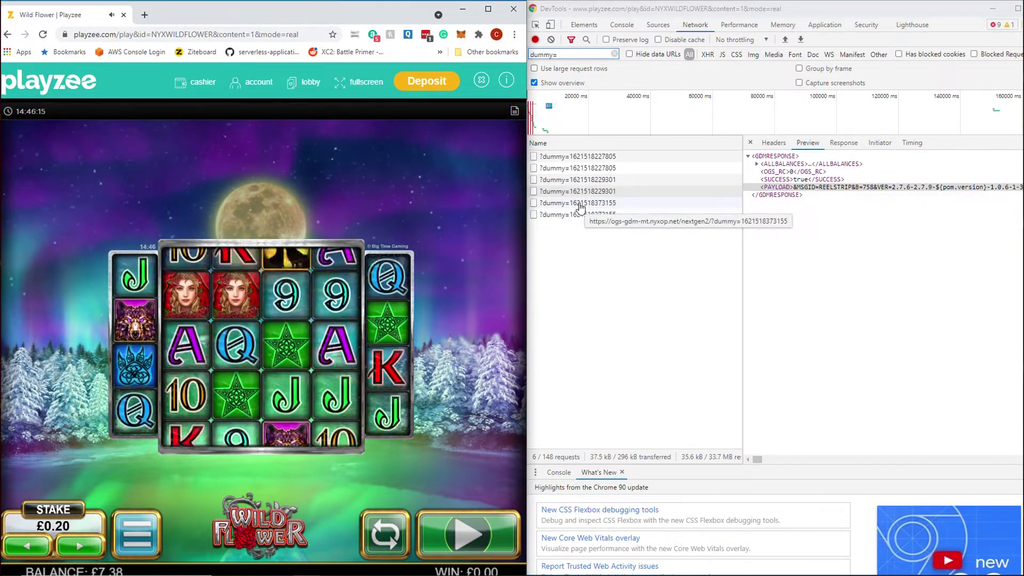
left_click(584, 207)
left_click(584, 214)
key("Up")
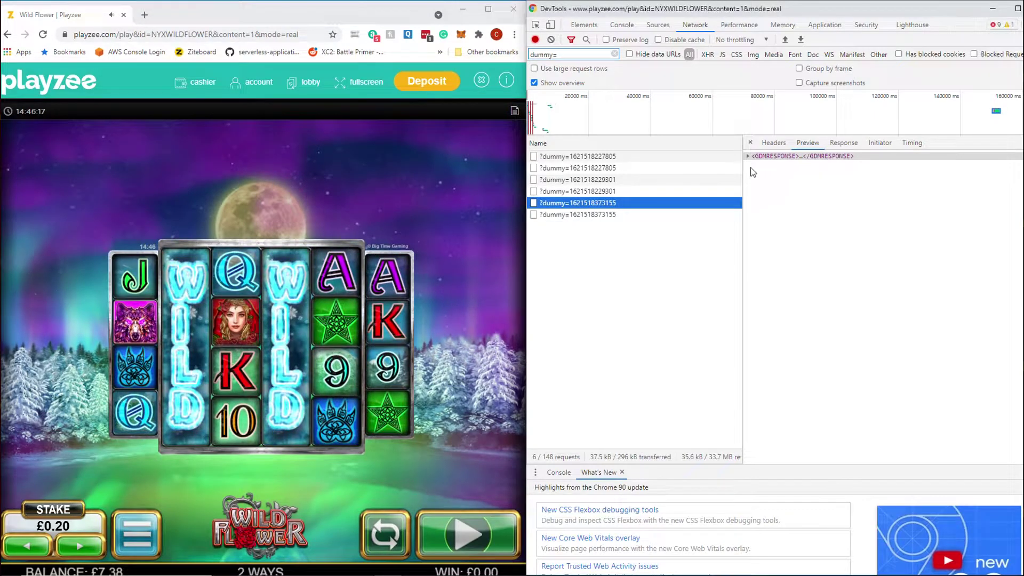
left_click(748, 156)
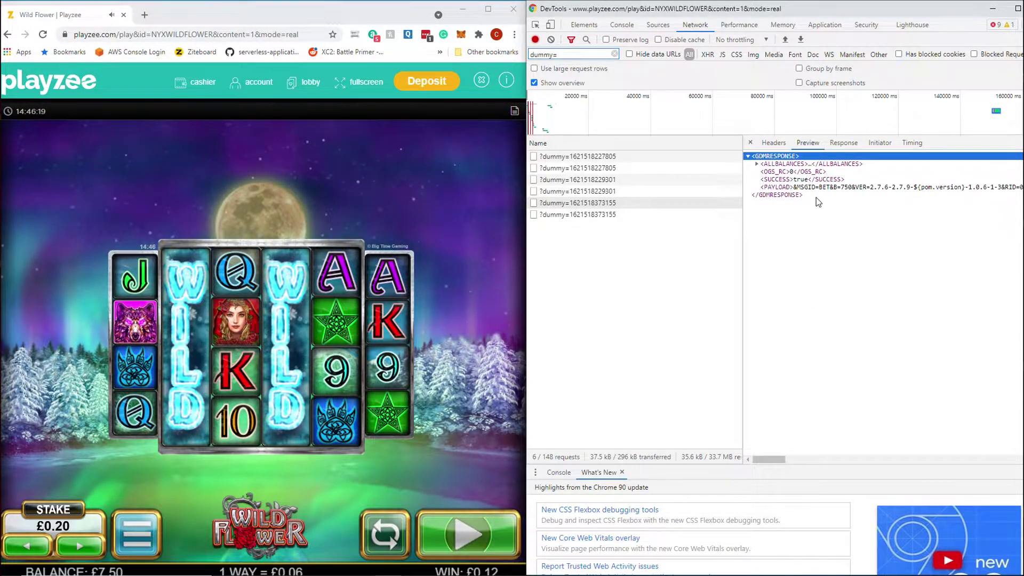
Read along the BET payload from MSGID to its TW=12 and WC=2 win data.
left_click_drag(799, 188, 831, 191)
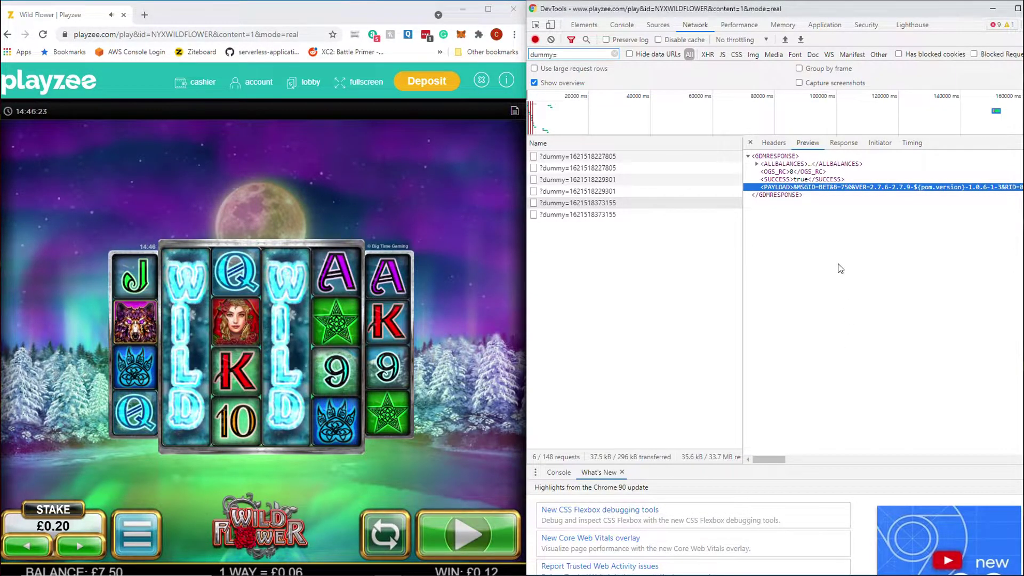
left_click_drag(775, 459, 798, 462)
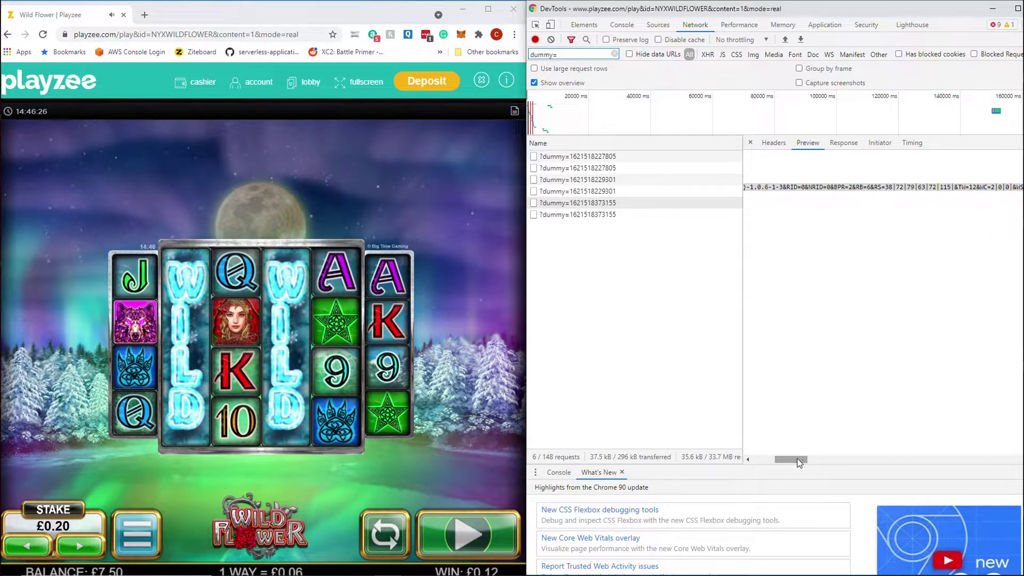
triple_click(789, 187)
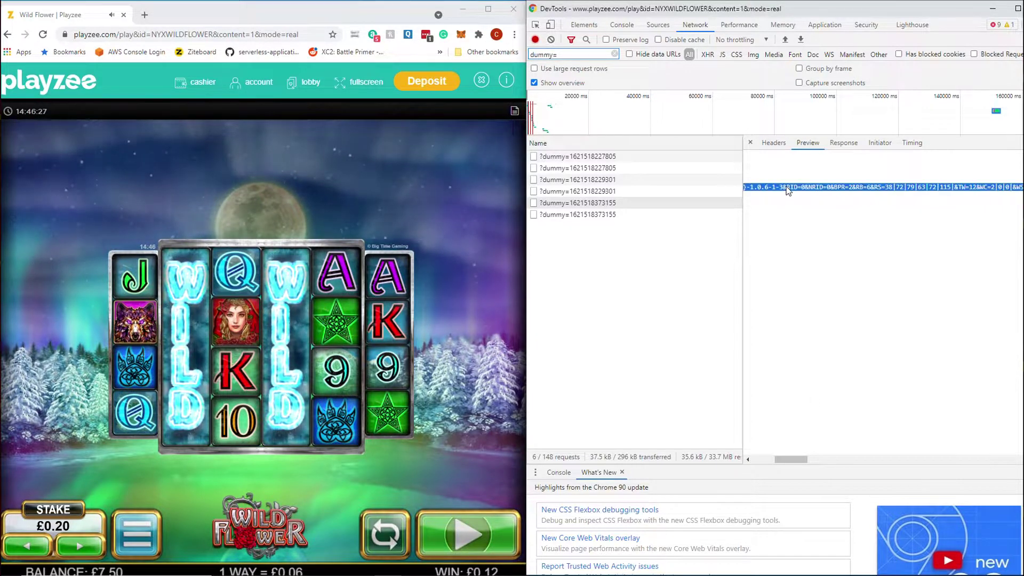
left_click(822, 200)
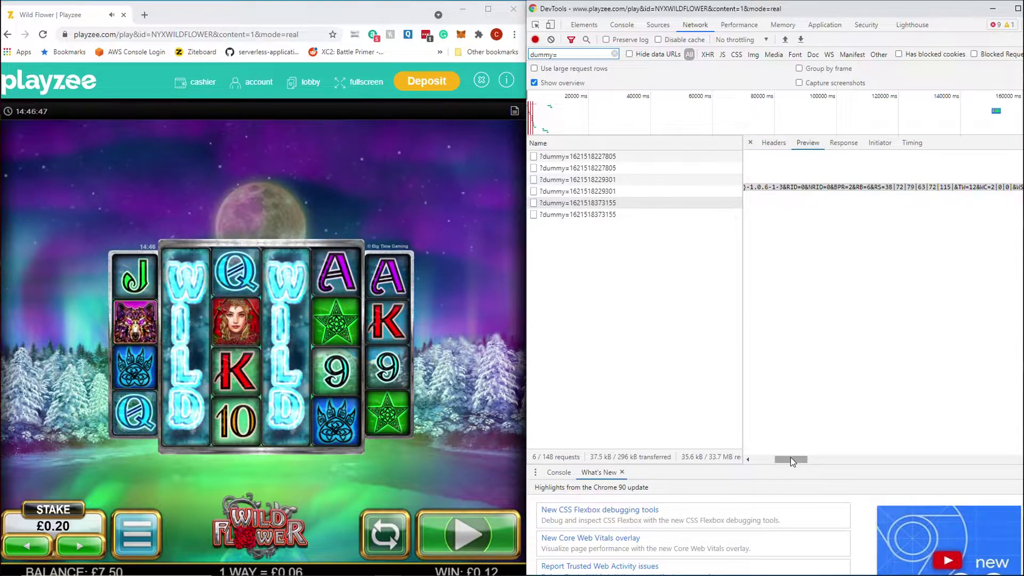
left_click_drag(791, 457, 793, 456)
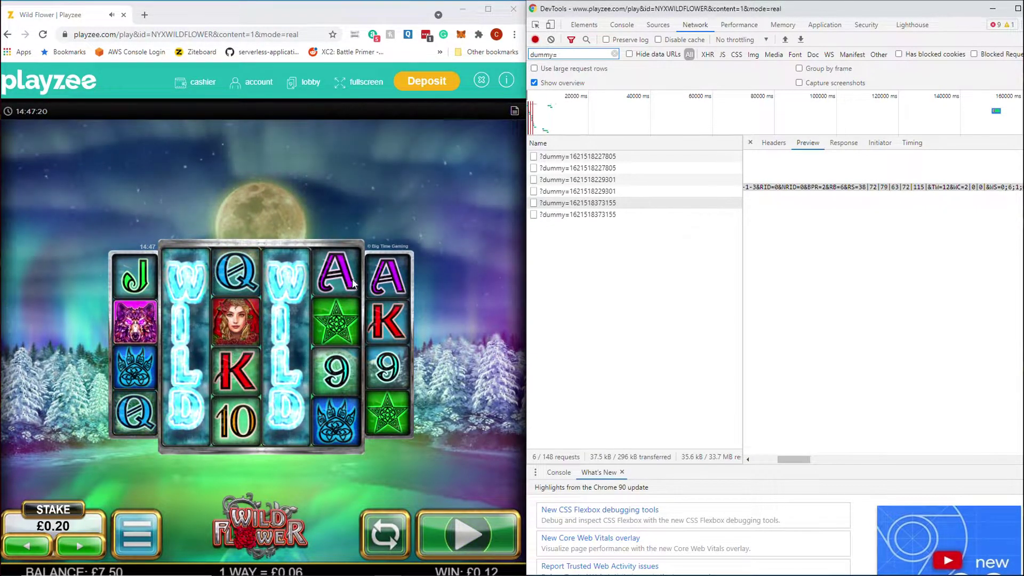
left_click_drag(788, 457, 801, 459)
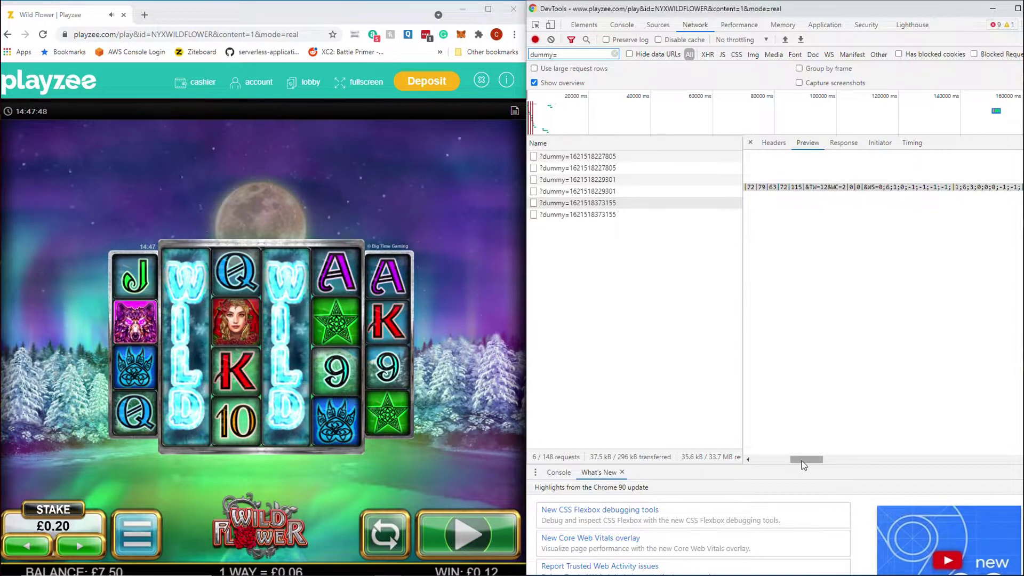
left_click_drag(803, 461, 806, 460)
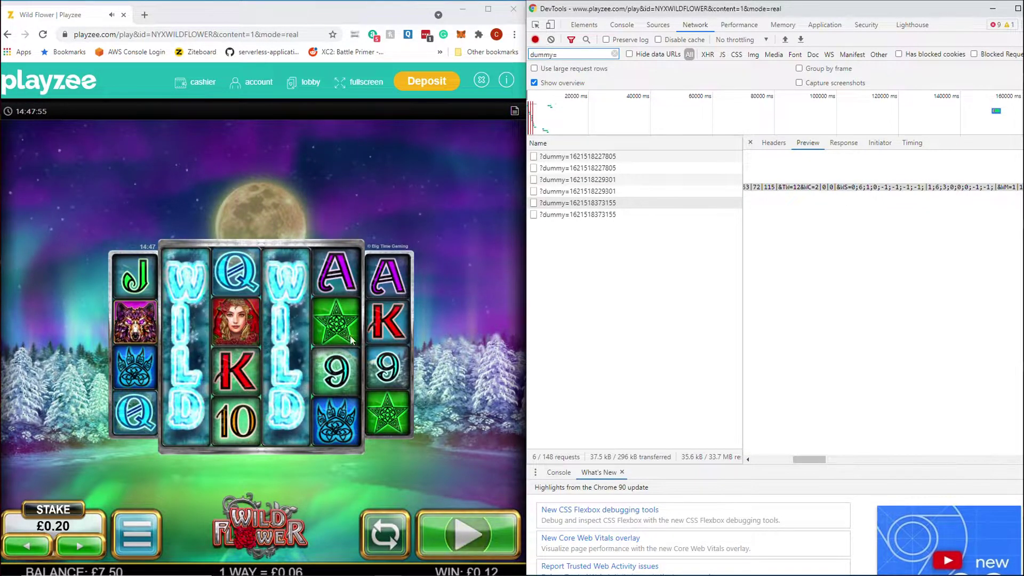
Highlight the -1;-1;-1;-1 and 0;6;1;0 win-symbol values in the BET payload.
triple_click(864, 190)
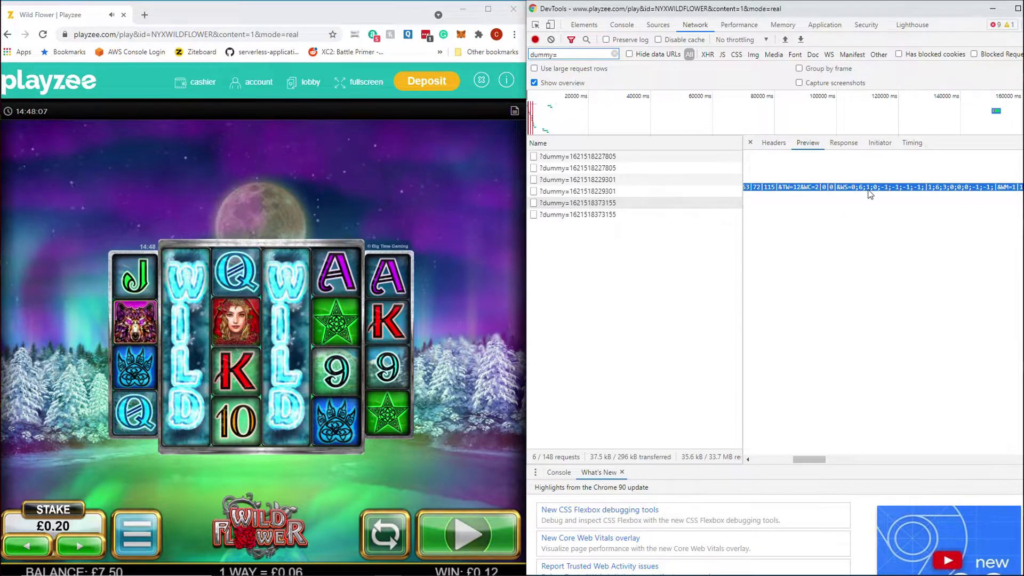
left_click_drag(880, 187, 922, 187)
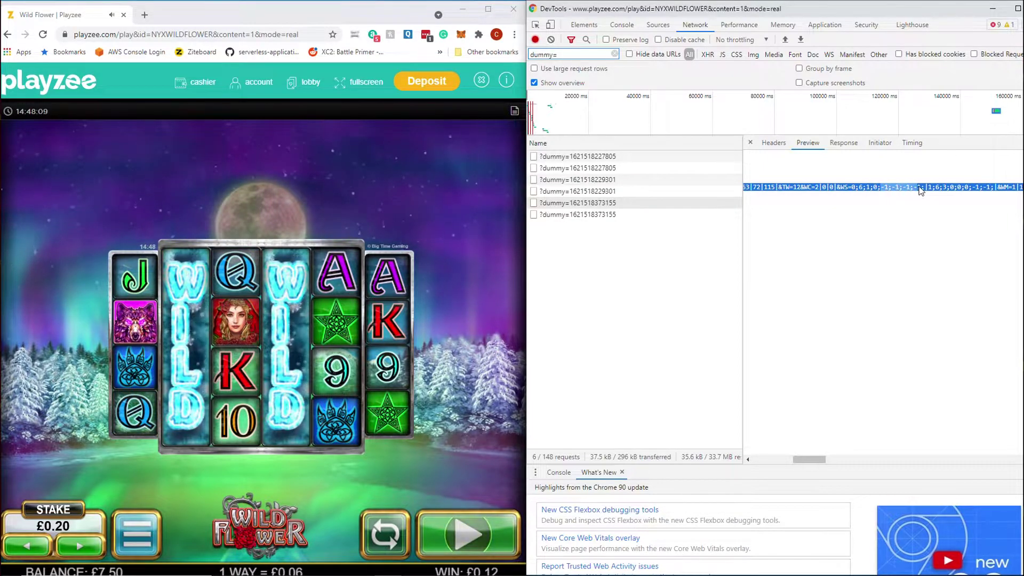
left_click(906, 193)
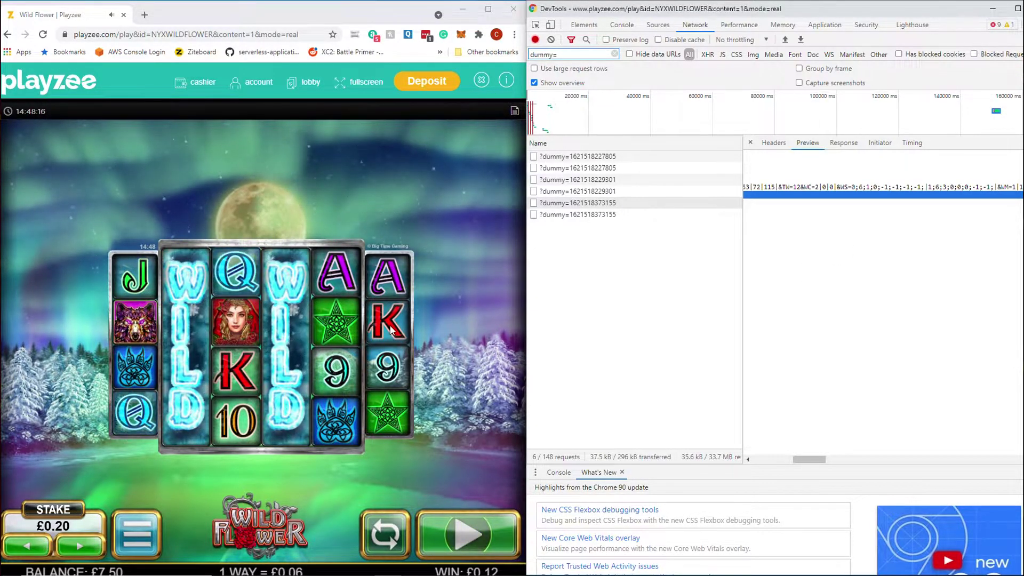
triple_click(876, 187)
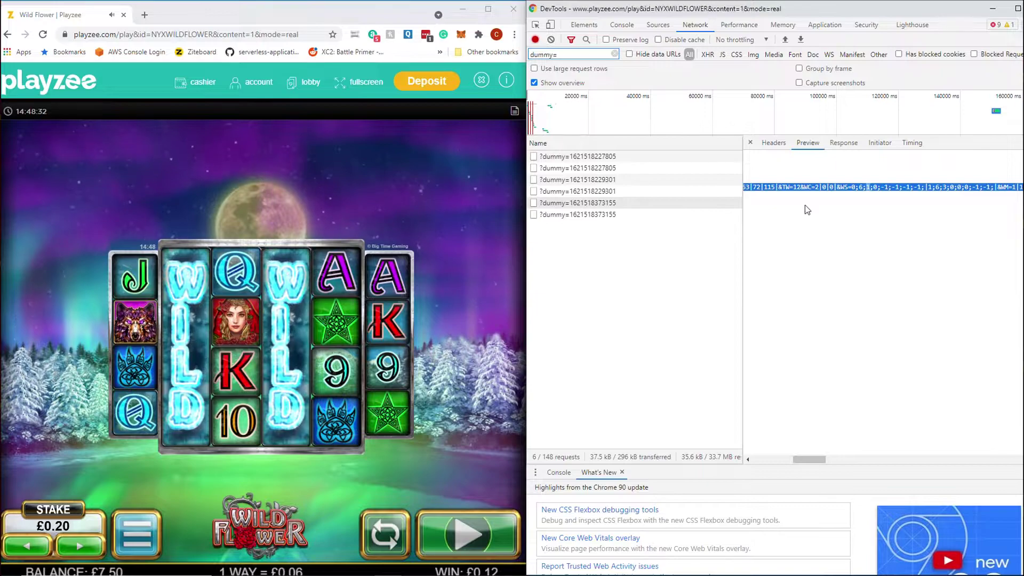
left_click_drag(878, 186, 884, 187)
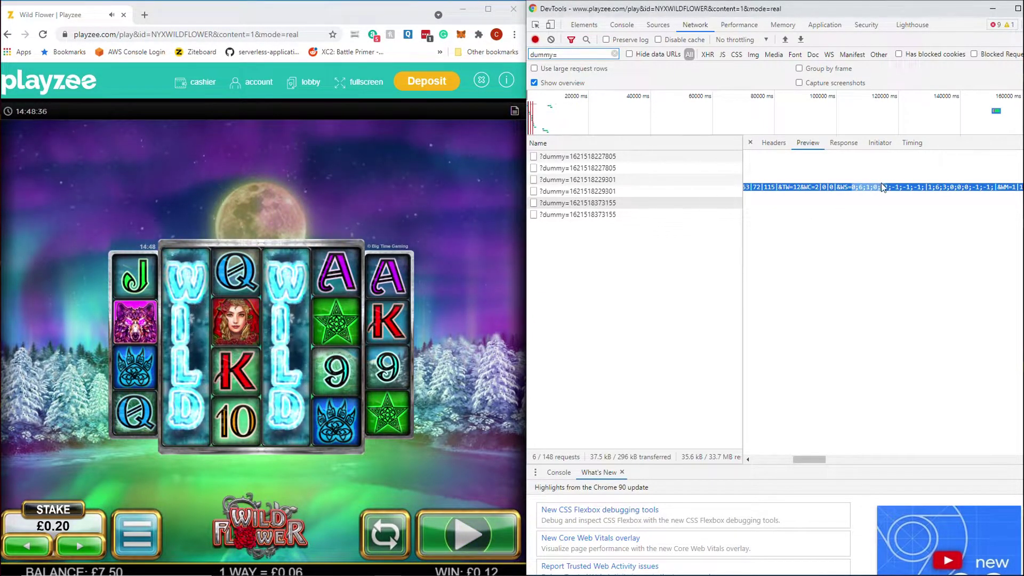
left_click_drag(882, 187, 843, 192)
left_click_drag(946, 192, 939, 189)
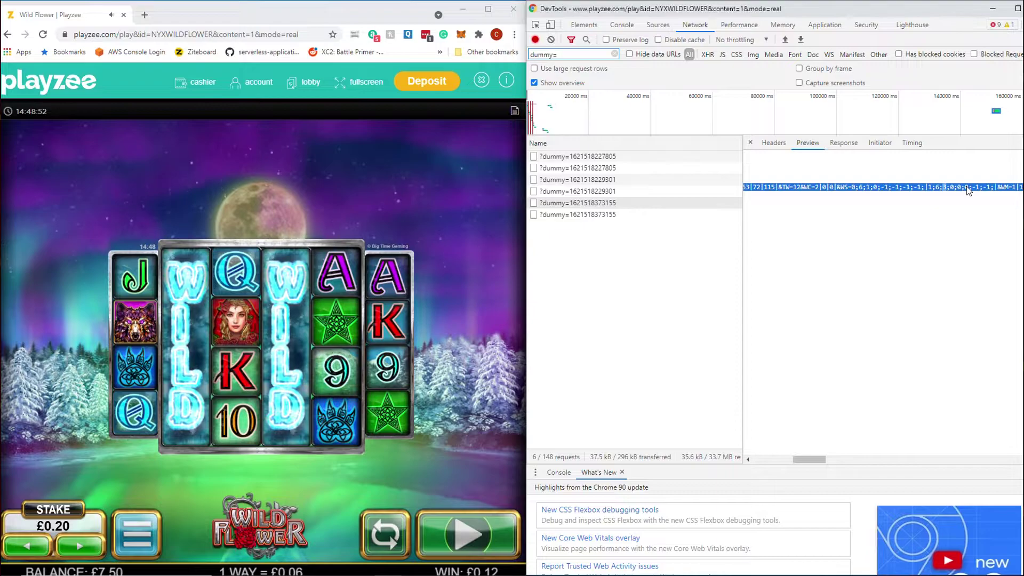
Scroll the payload further right to the WM=1, MUL=1 and CurrentTotalWin=12 entries.
left_click(188, 370)
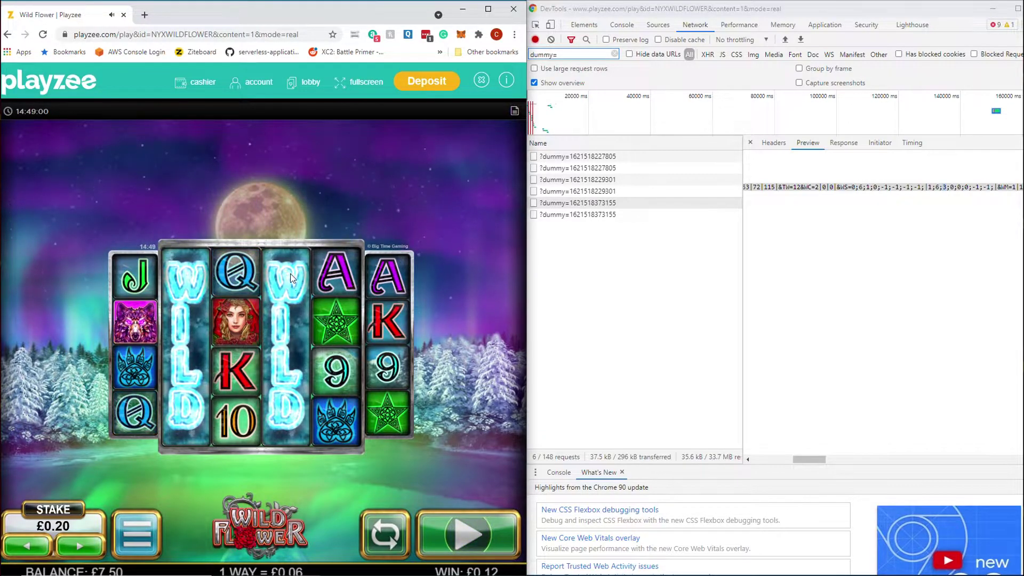
triple_click(939, 187)
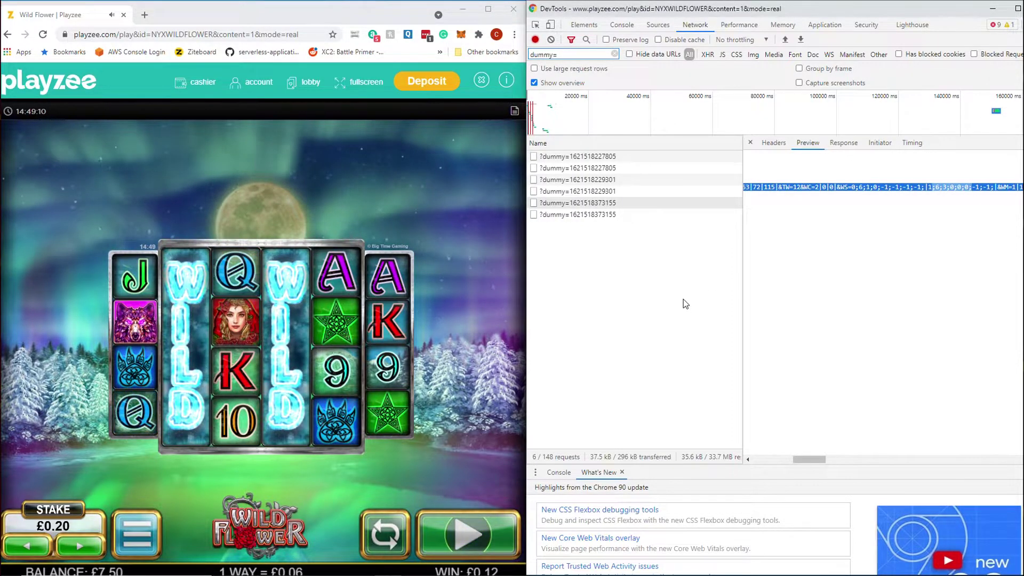
left_click(968, 200)
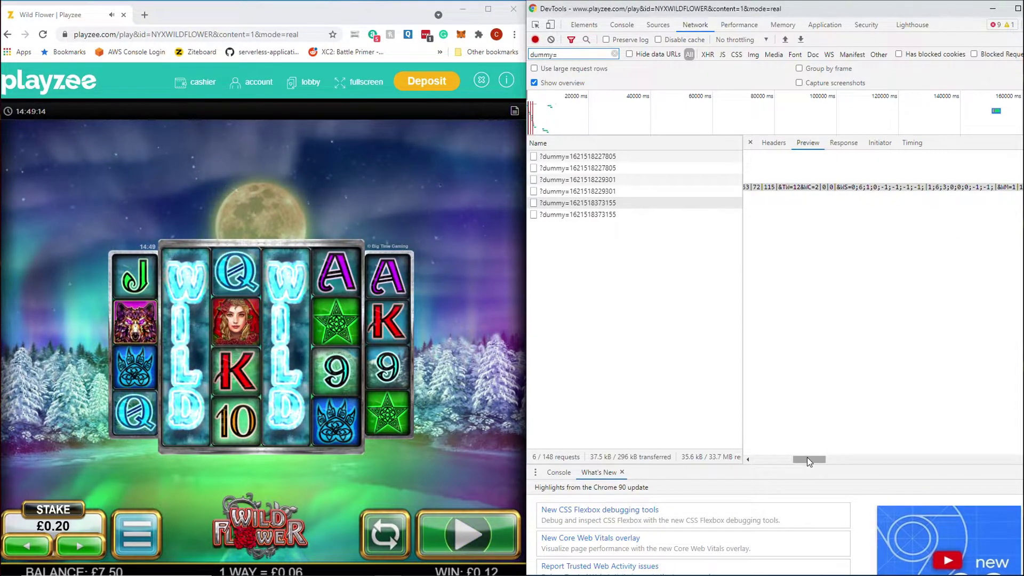
left_click_drag(807, 457, 827, 460)
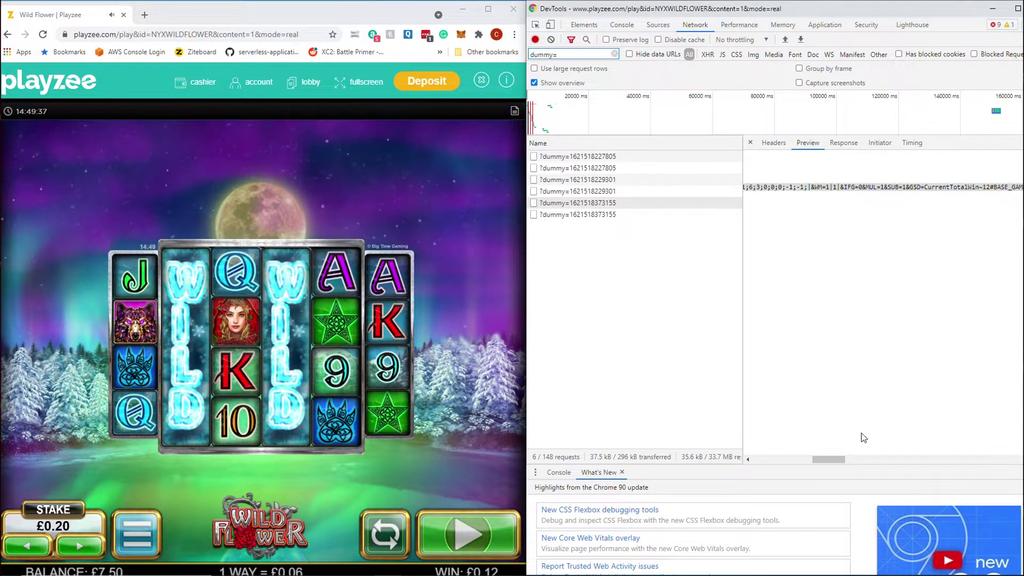
Scroll the BET payload to its end through BASE_GAME_WILDS and reel stops, then back to the start.
left_click_drag(827, 459, 859, 398)
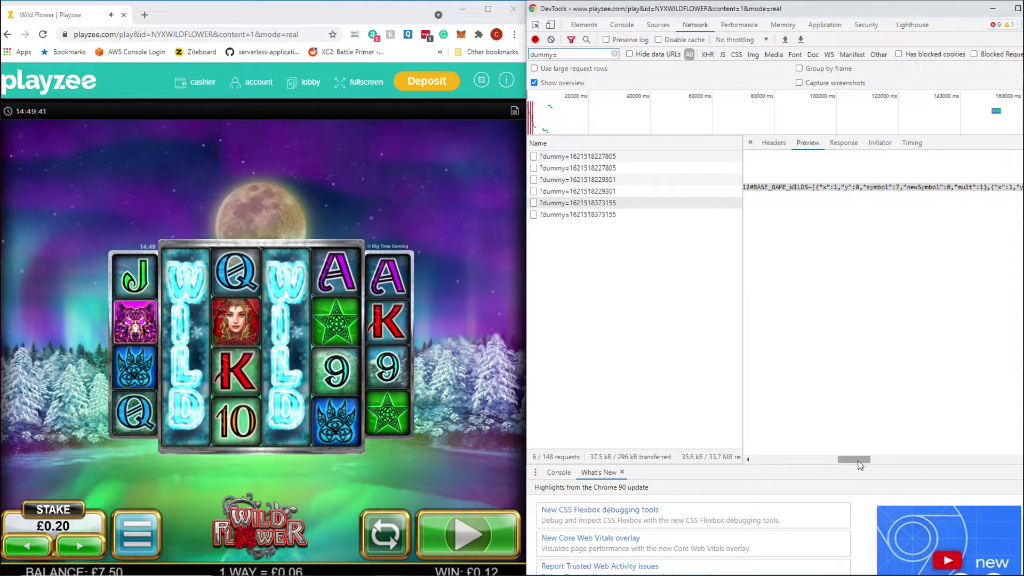
left_click_drag(854, 459, 1007, 461)
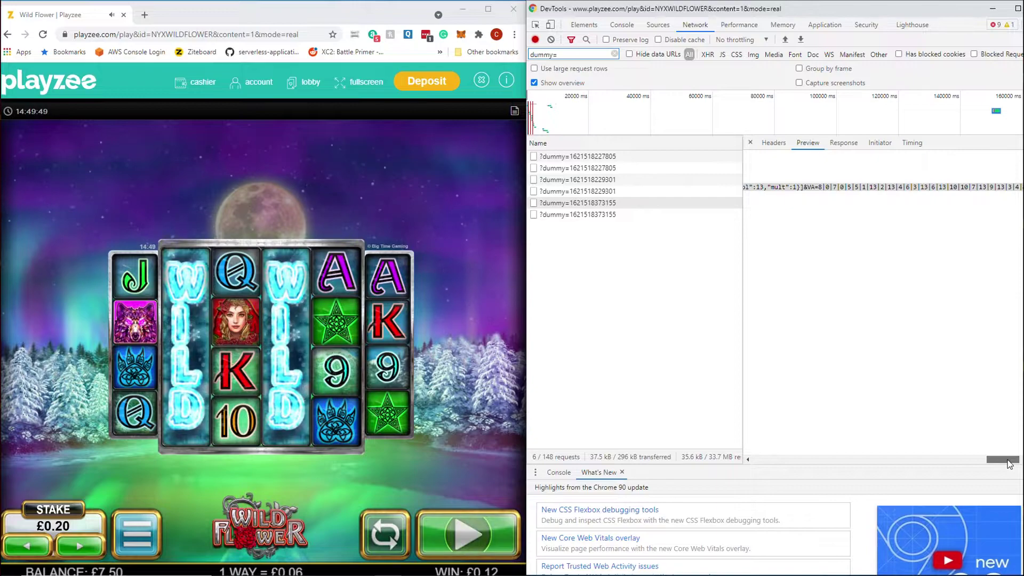
left_click_drag(1009, 464, 1013, 462)
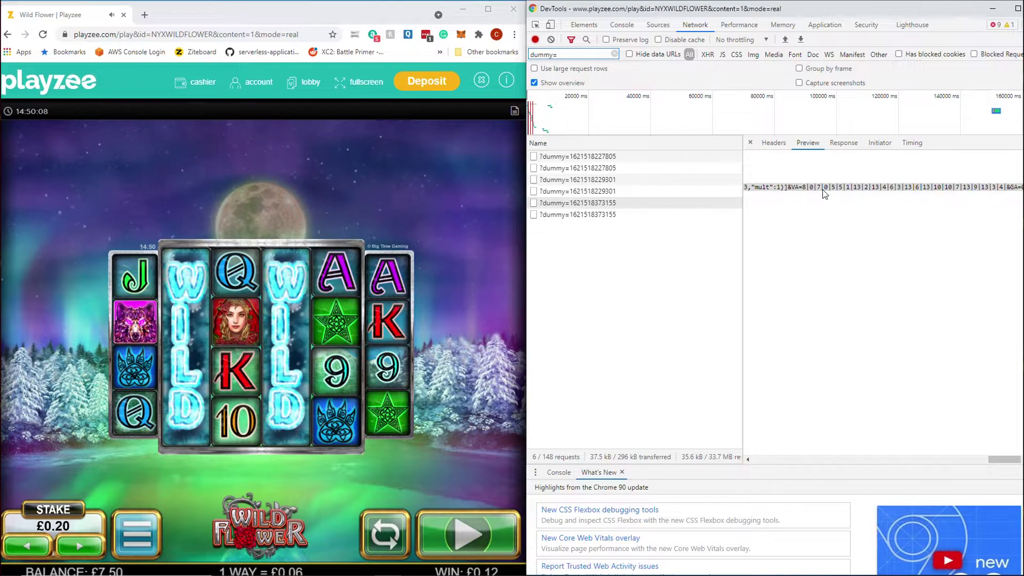
triple_click(897, 188)
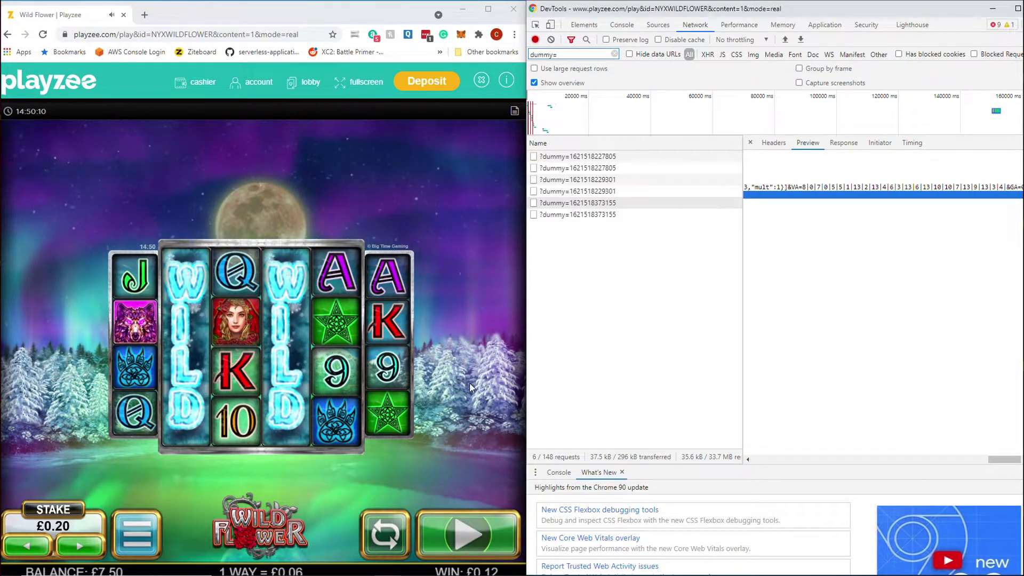
left_click_drag(999, 457, 1018, 460)
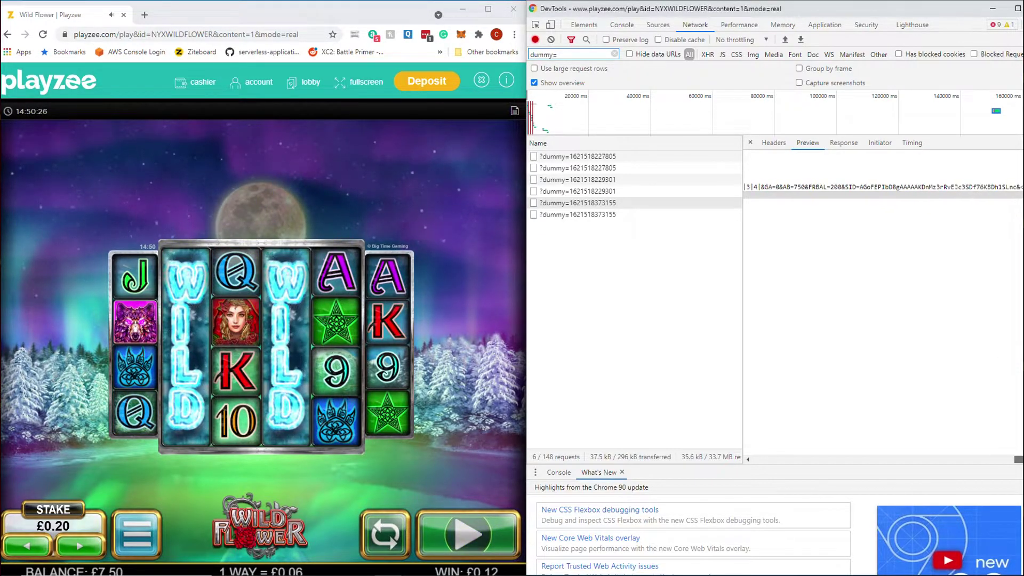
left_click_drag(1017, 458, 892, 454)
left_click_drag(792, 454, 761, 453)
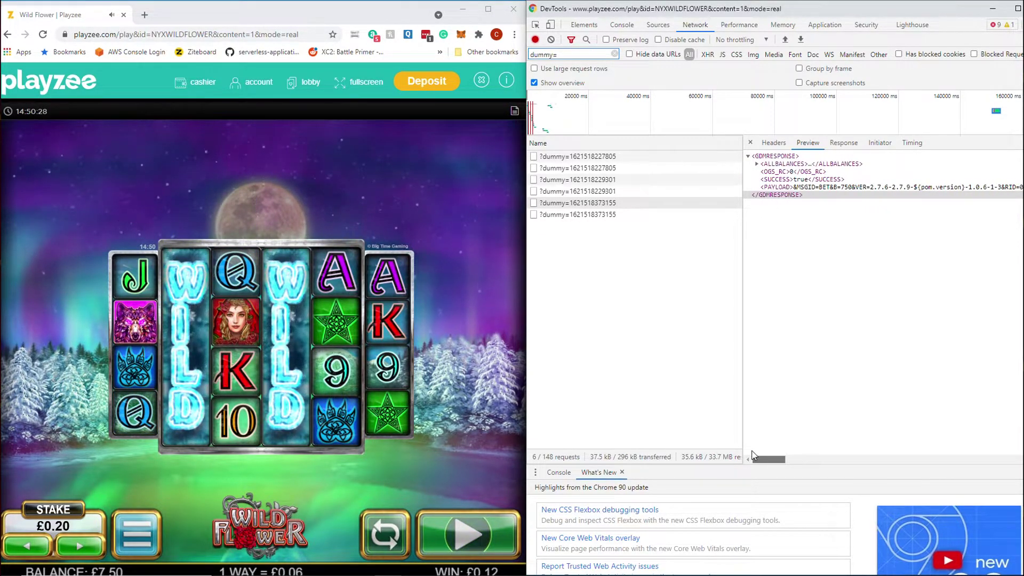
Spin Wild Flower again and expand the new BET response's GDMRESPONSE.
left_click(458, 536)
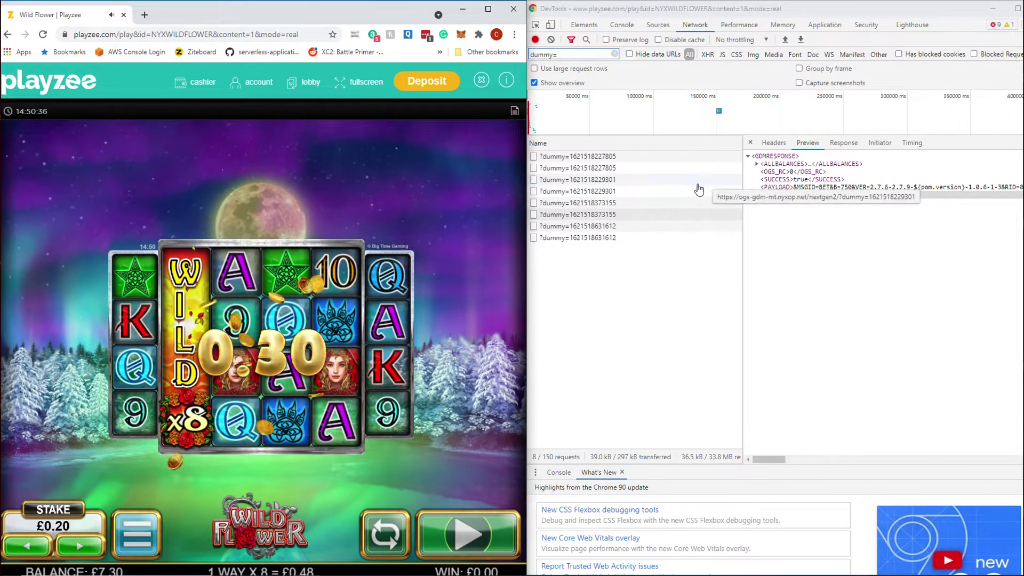
left_click(602, 227)
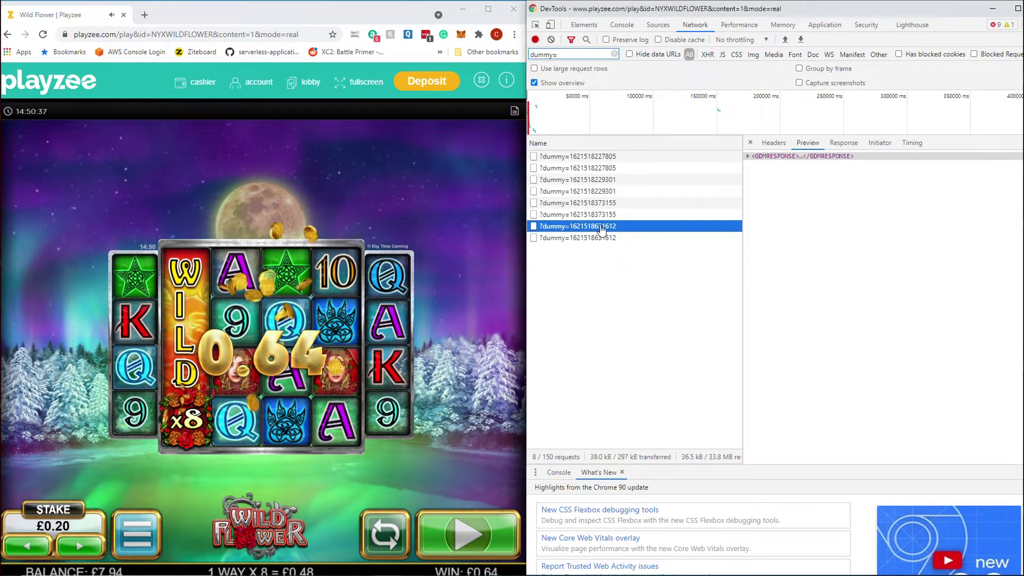
left_click(748, 156)
left_click_drag(768, 461, 853, 459)
Read the payload across to CurrentTotalWin=64 and the wild data, then spin again.
triple_click(890, 188)
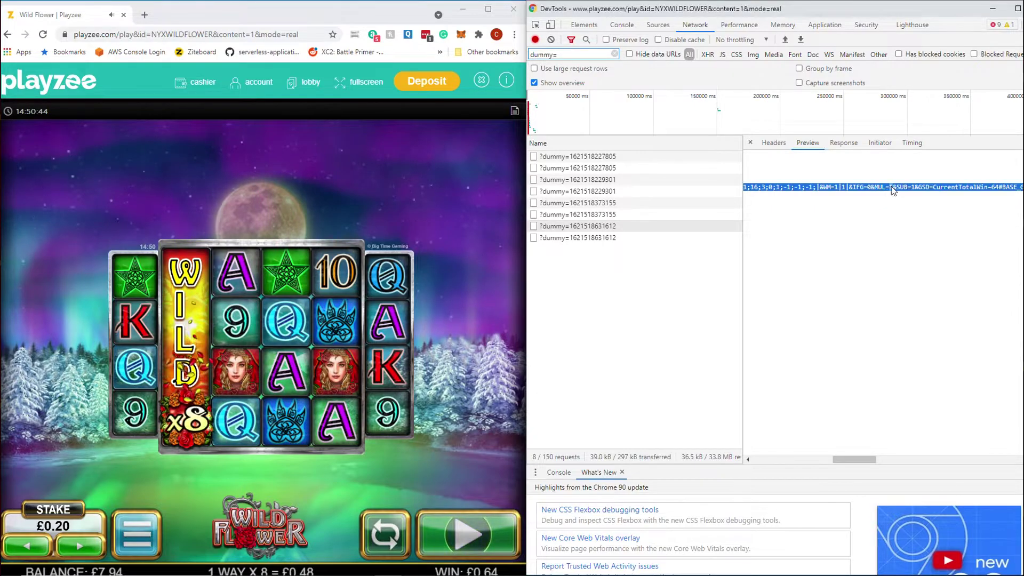
left_click(891, 197)
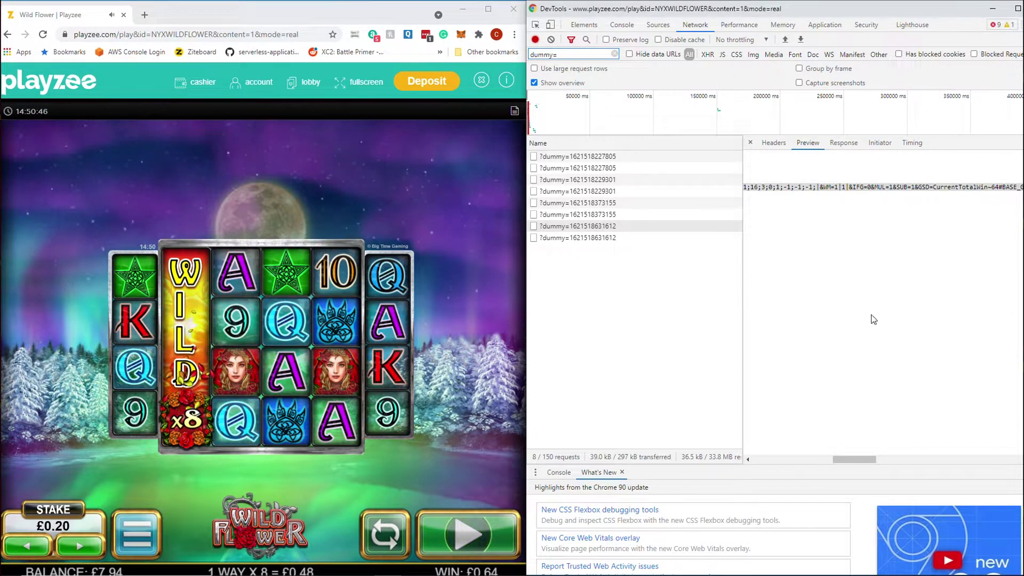
left_click_drag(864, 458, 862, 458)
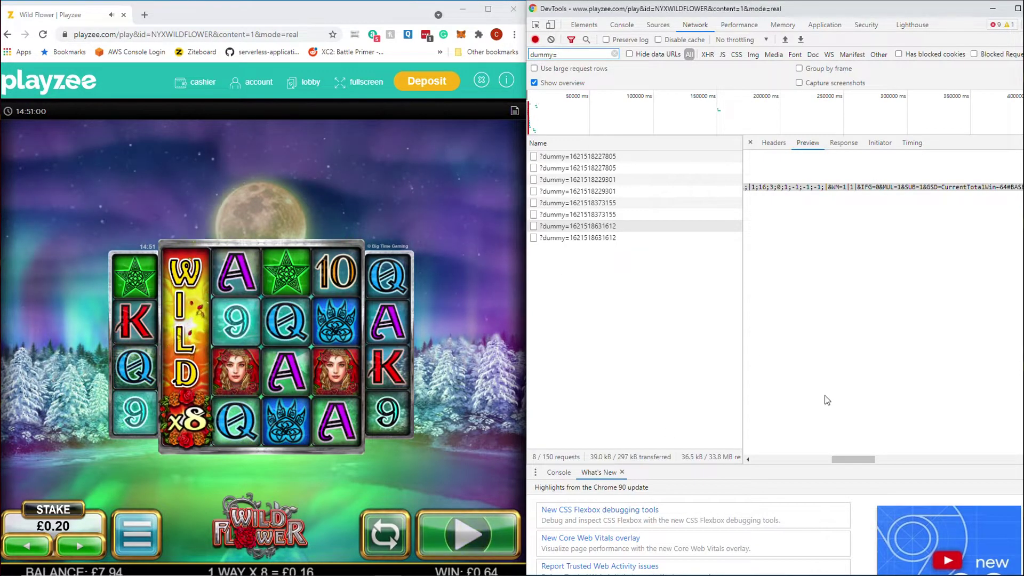
left_click_drag(854, 459, 1014, 467)
mouse_move(875, 463)
left_mouse_down()
mouse_move(790, 458)
mouse_move(878, 457)
left_mouse_up()
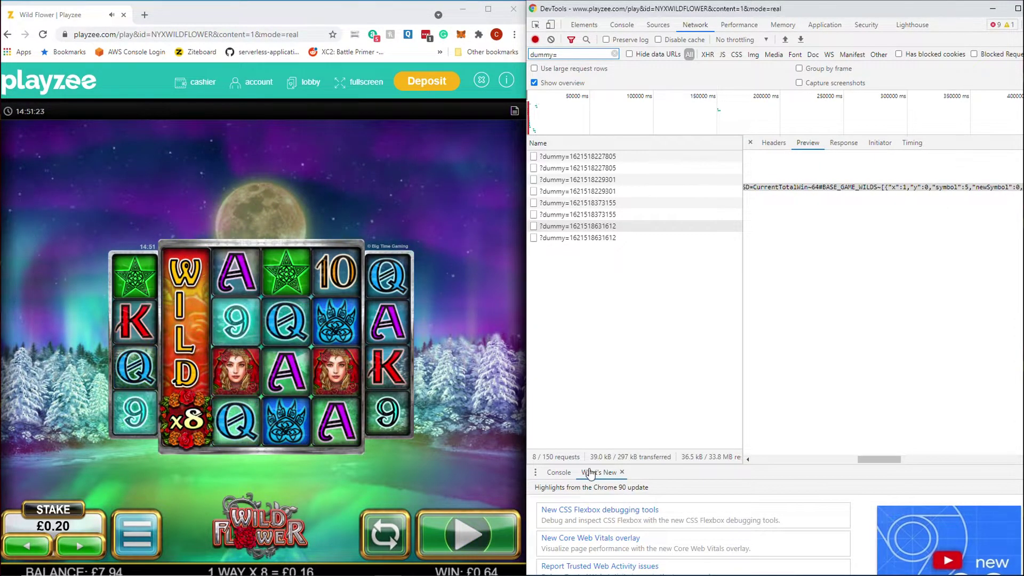
left_click(494, 528)
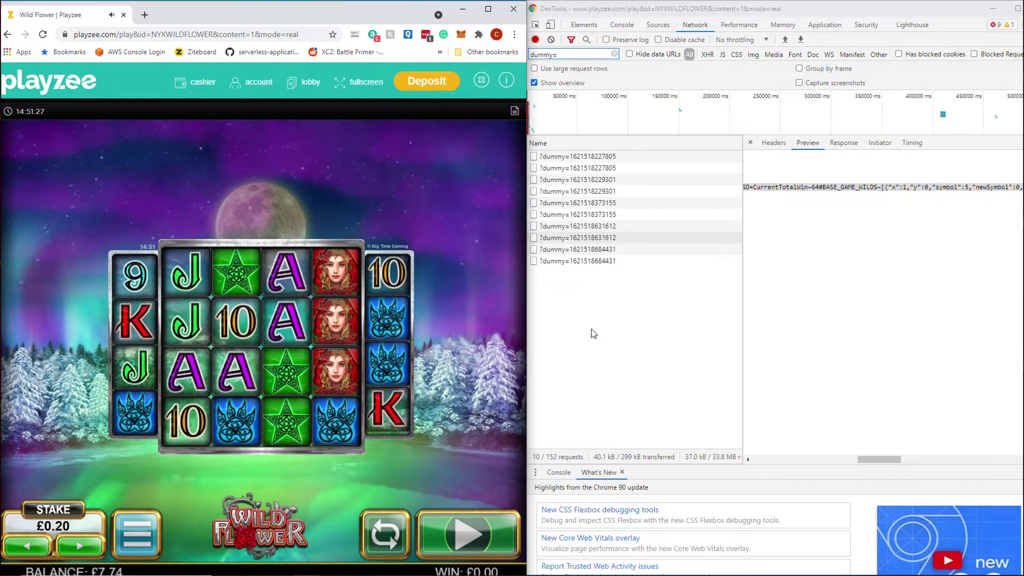
Open the newest no-win spin's BET response and expand its GDMRESPONSE.
left_click(605, 251)
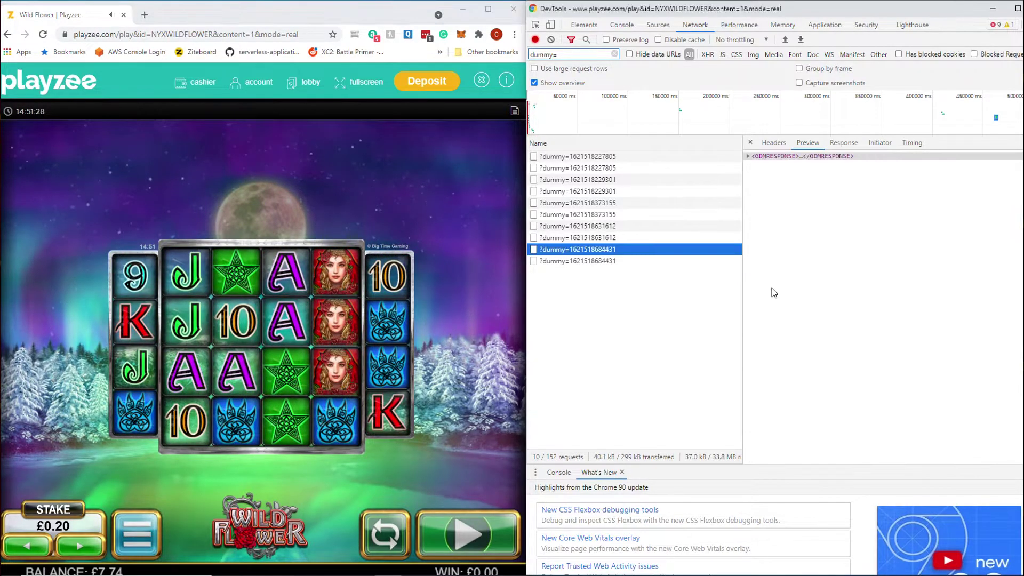
left_click(747, 157)
left_click_drag(806, 459, 898, 460)
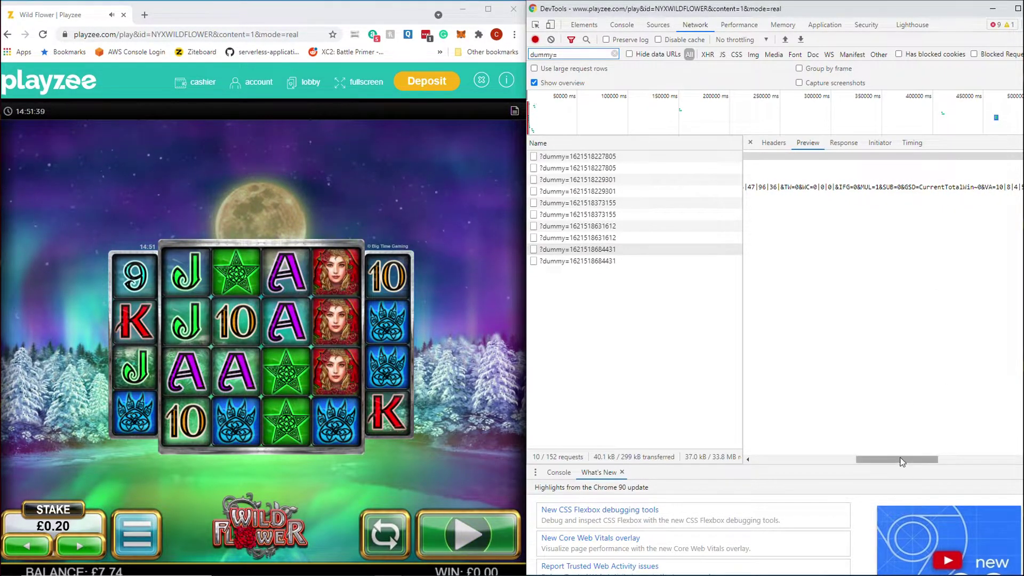
left_click_drag(929, 458, 816, 460)
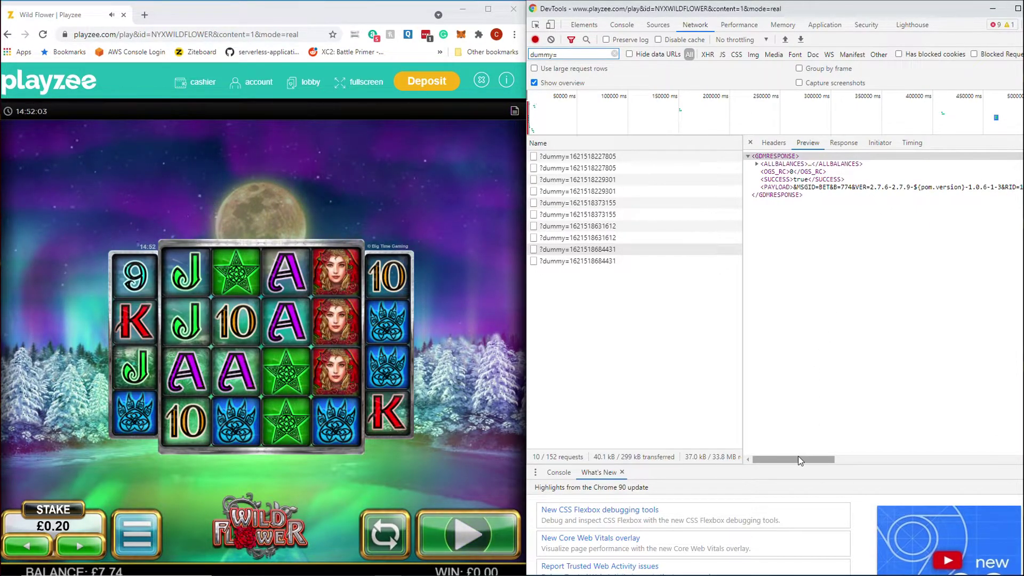
Scroll the payload to CurrentTotalWin=0, then reselect the earlier spin requests.
left_click_drag(798, 459, 873, 461)
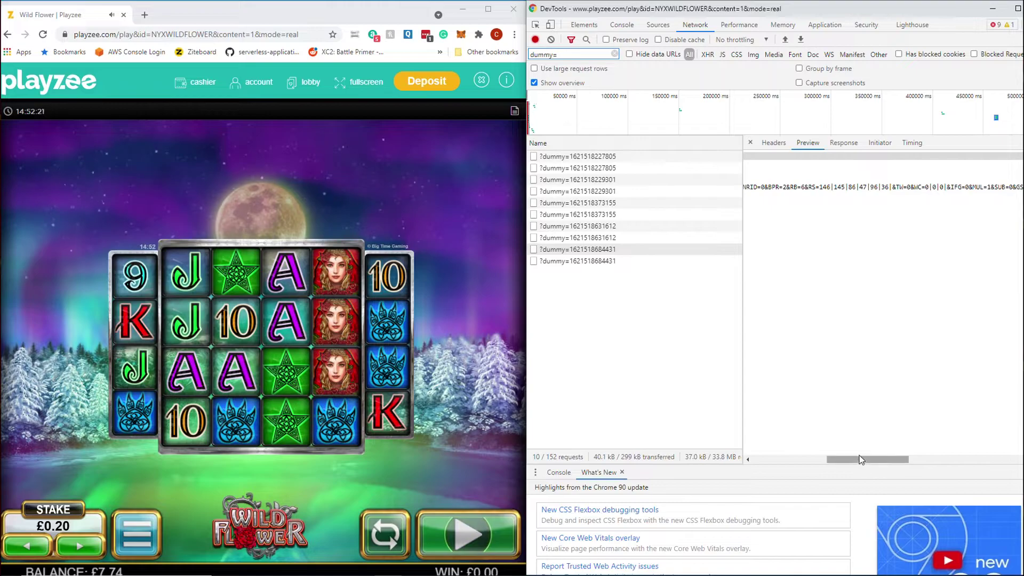
left_click_drag(895, 458, 985, 458)
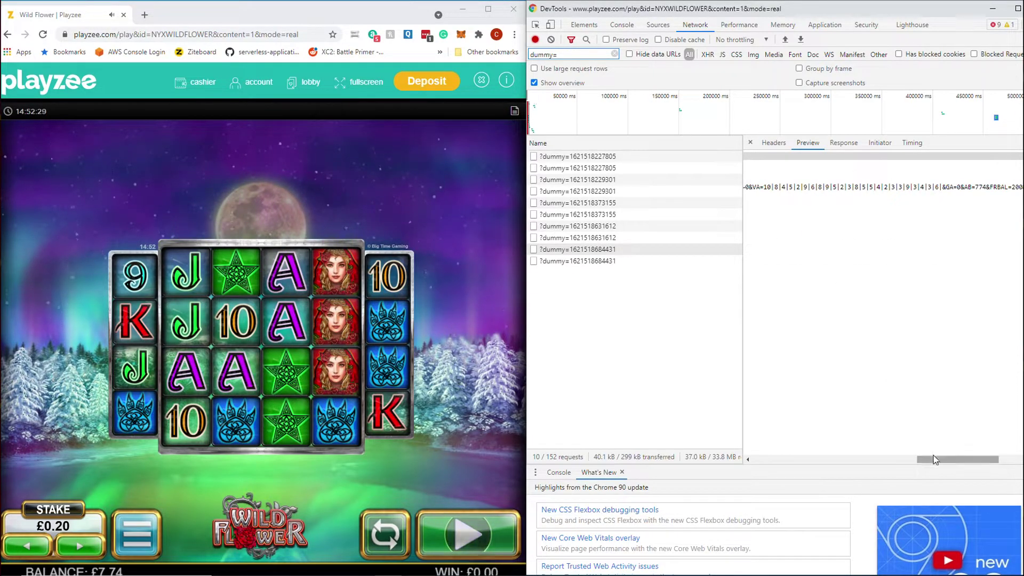
left_click_drag(947, 460, 763, 456)
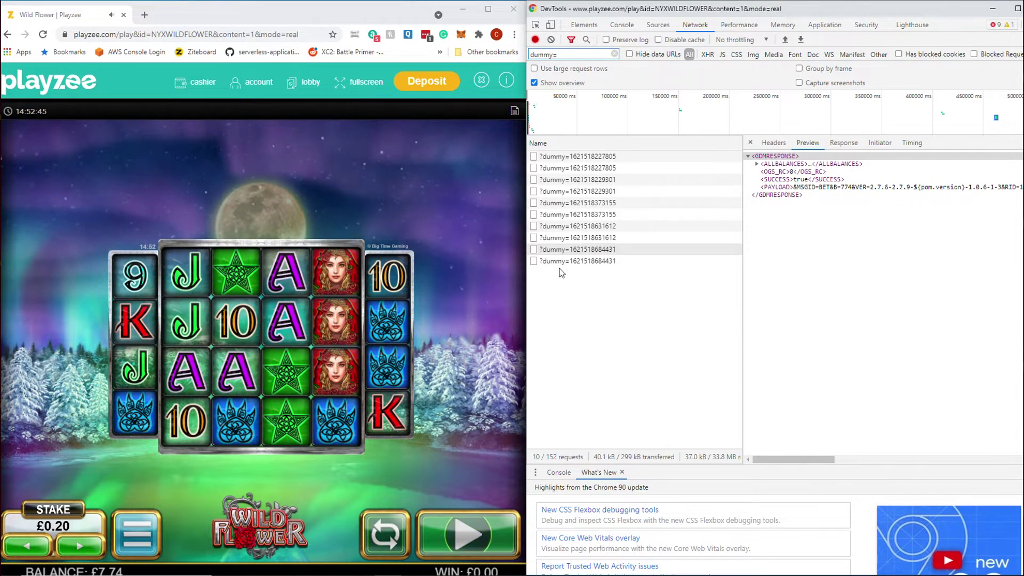
left_click(560, 226)
left_click(577, 214)
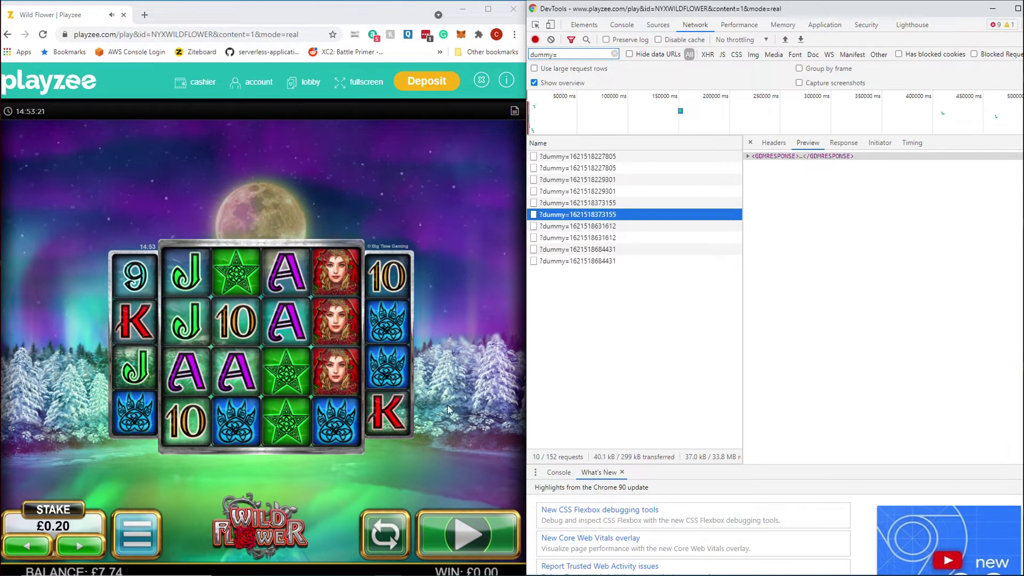
left_click(587, 249)
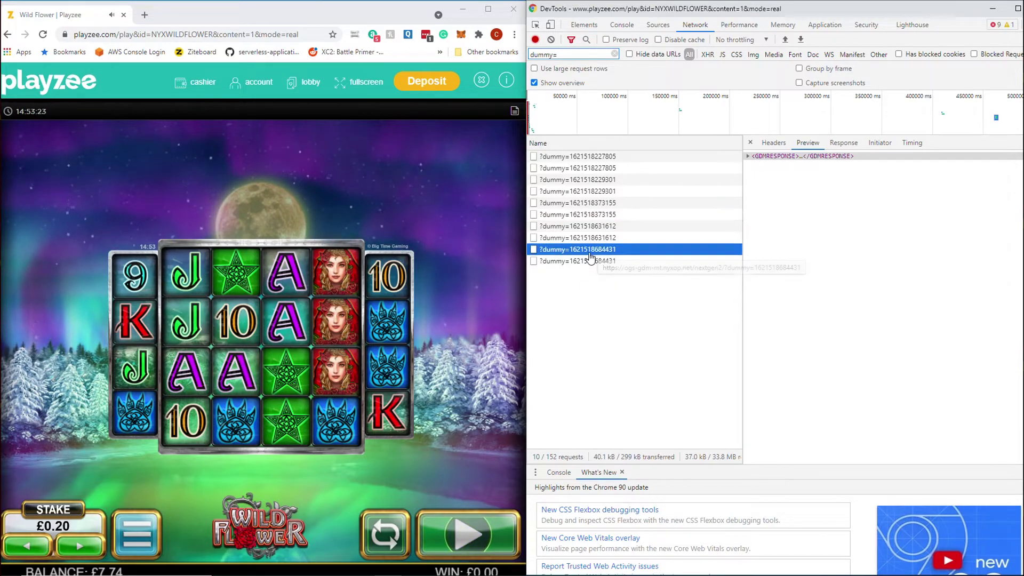
left_click(748, 156)
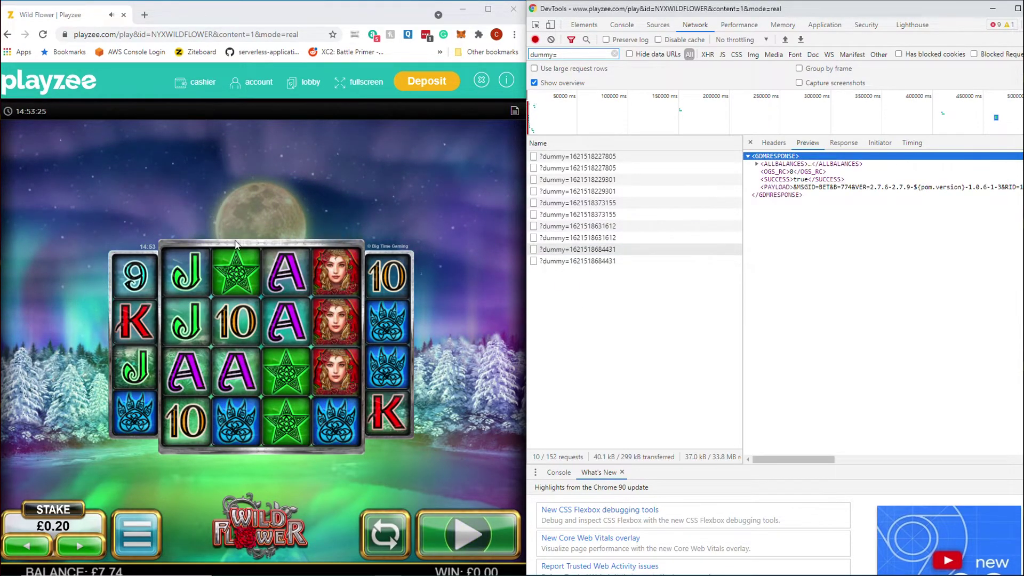